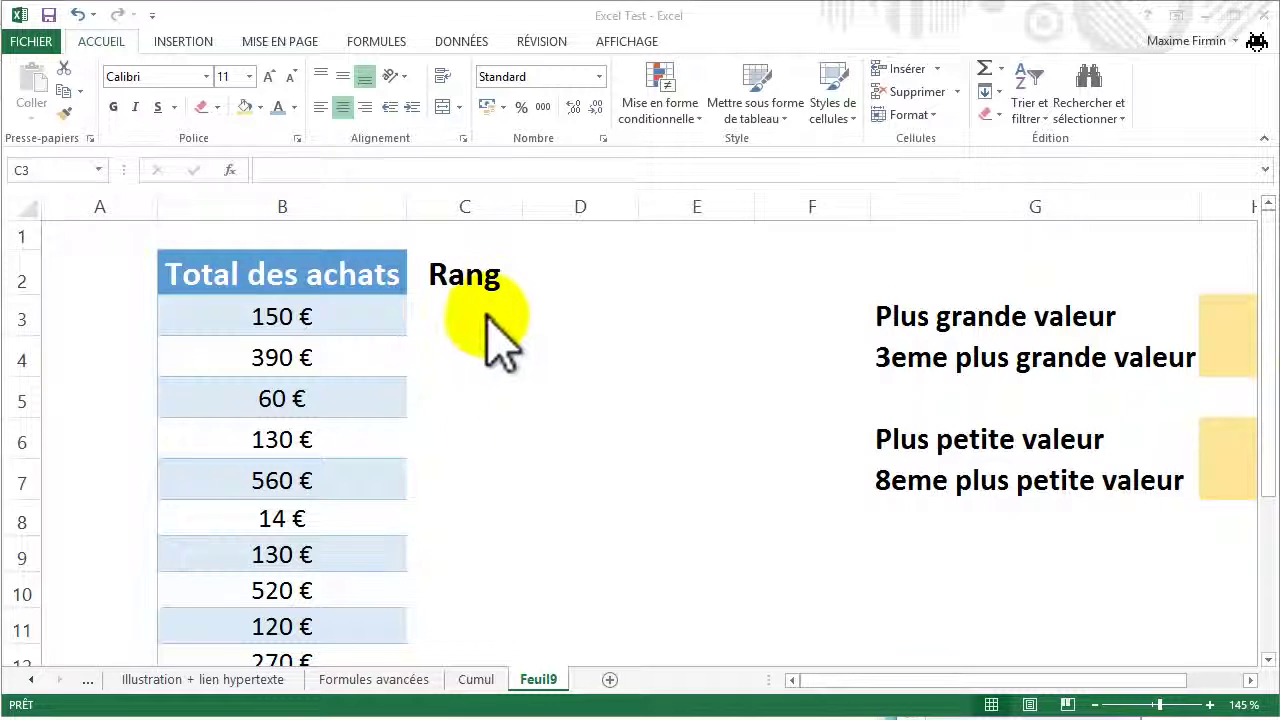
# Enter =rang(B3;B3:B16;1) in C3 to rank the 150 € total ascending, giving 8
pyautogui.click(482, 316)
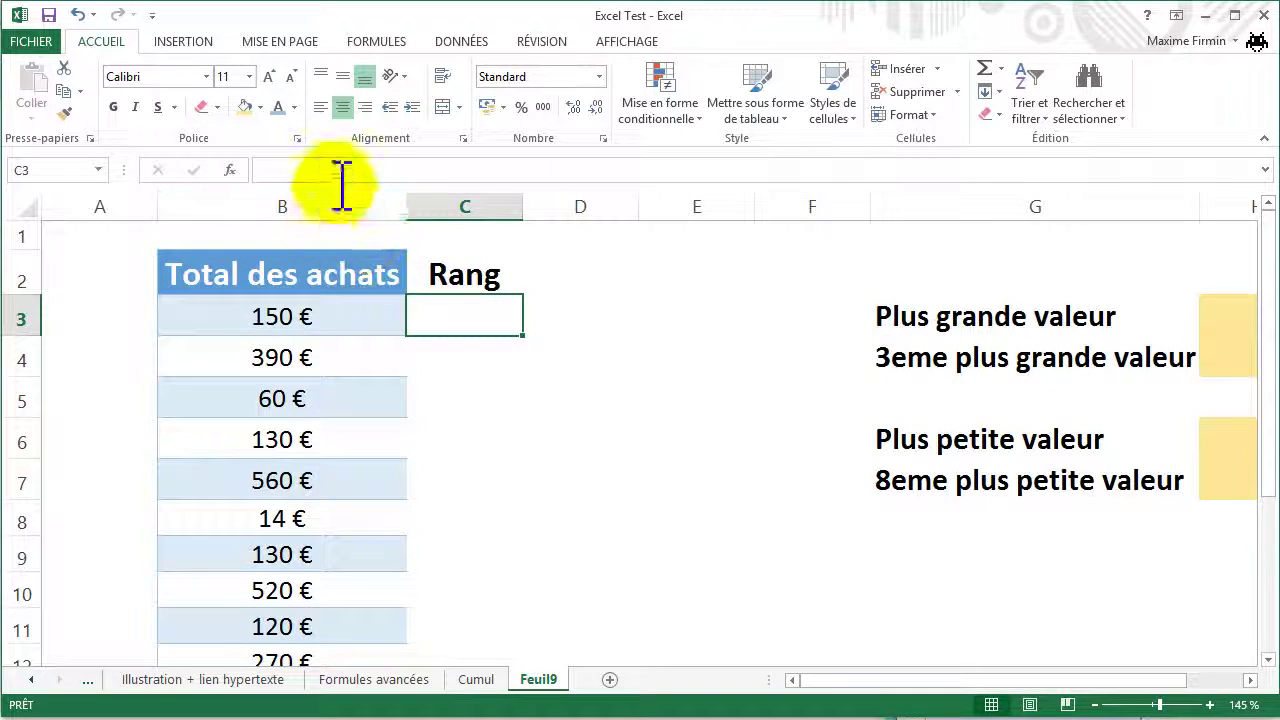
pyautogui.click(341, 175)
pyautogui.write('=')
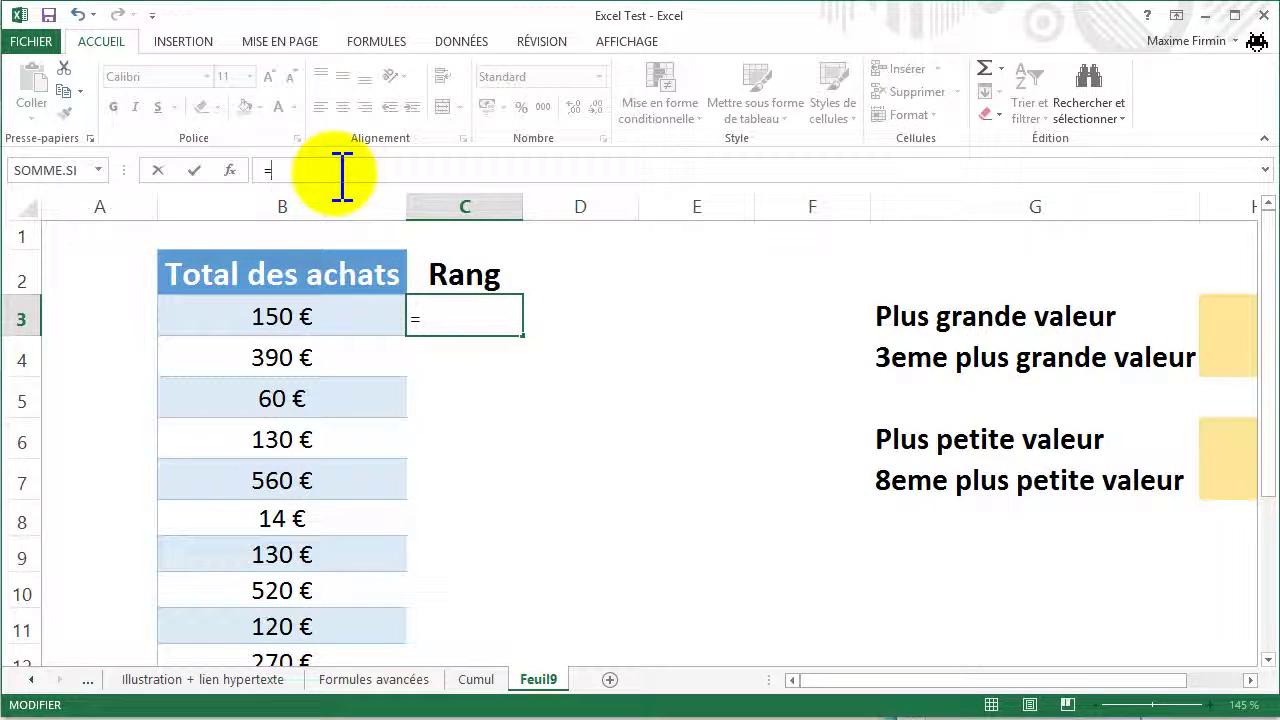
pyautogui.write('rang')
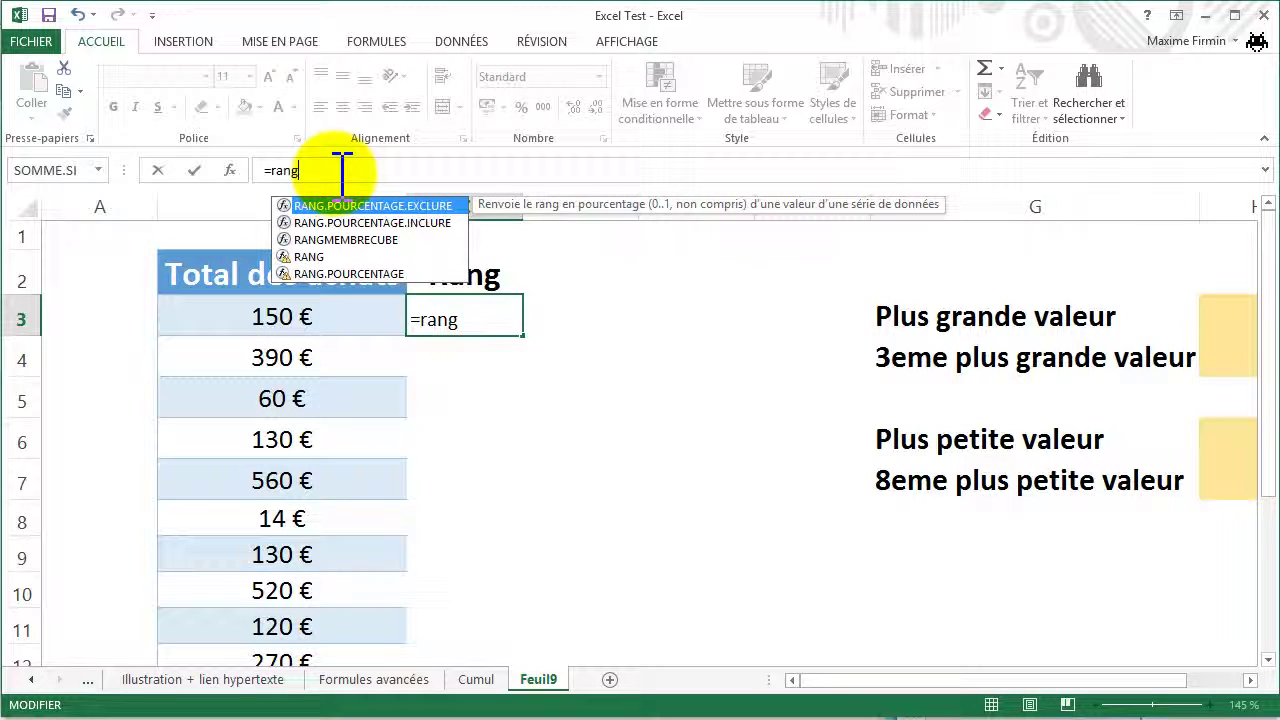
pyautogui.write('(')
pyautogui.click(505, 318)
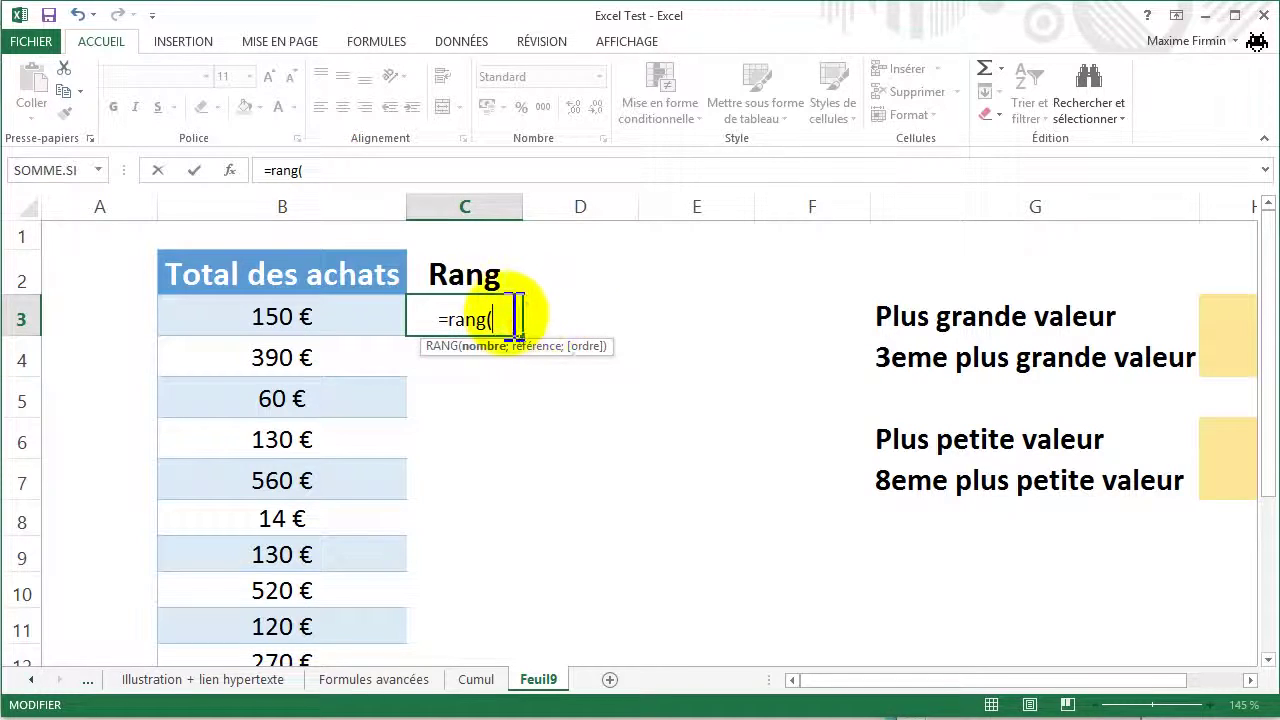
pyautogui.click(316, 315)
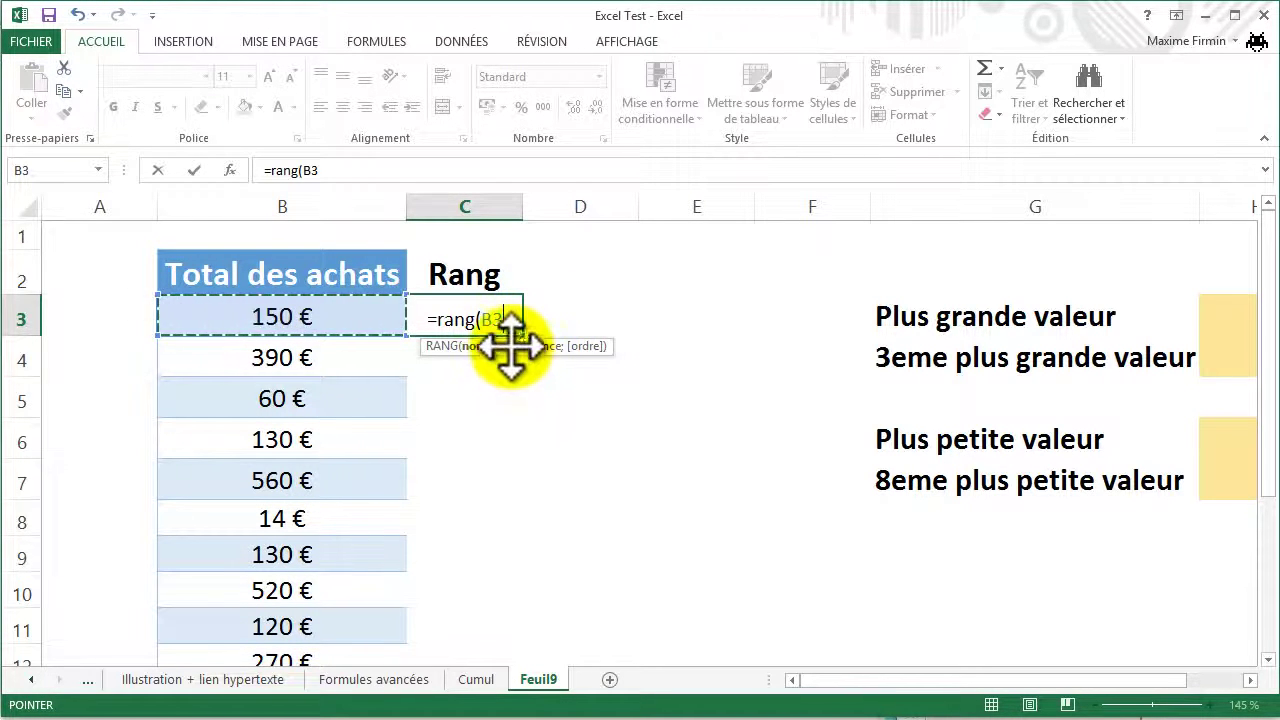
pyautogui.write(';')
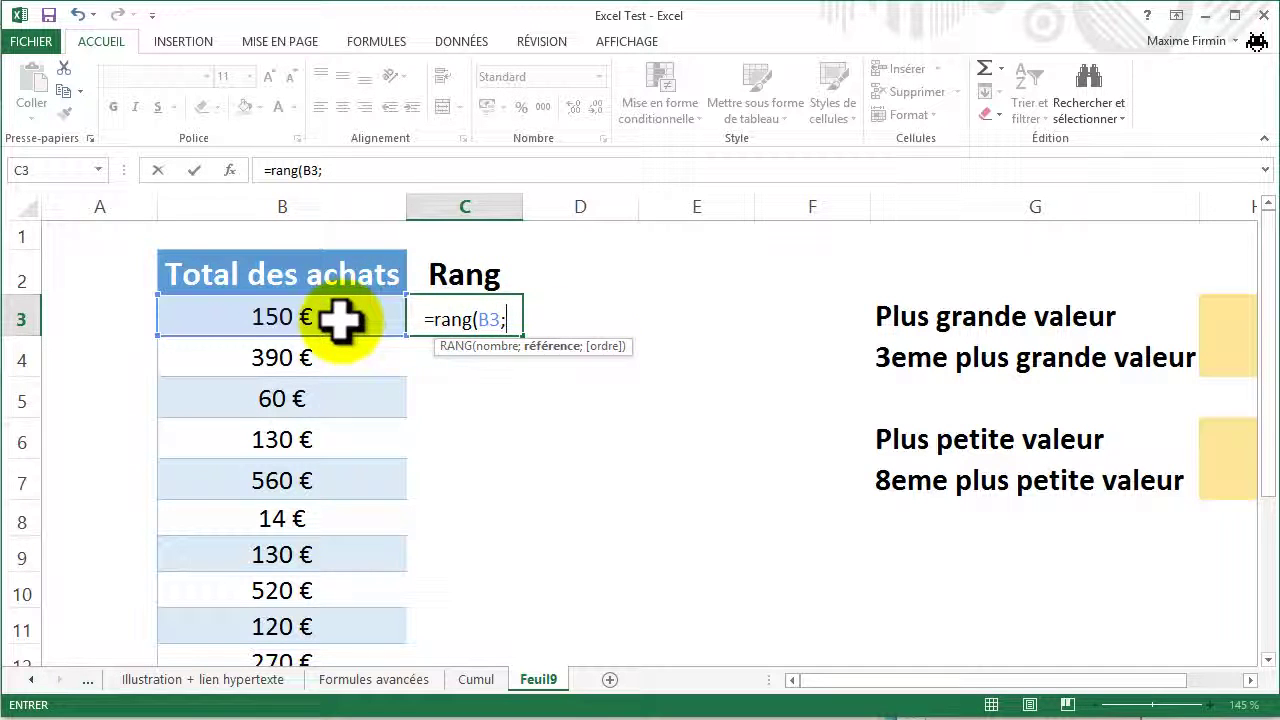
pyautogui.write('B3')
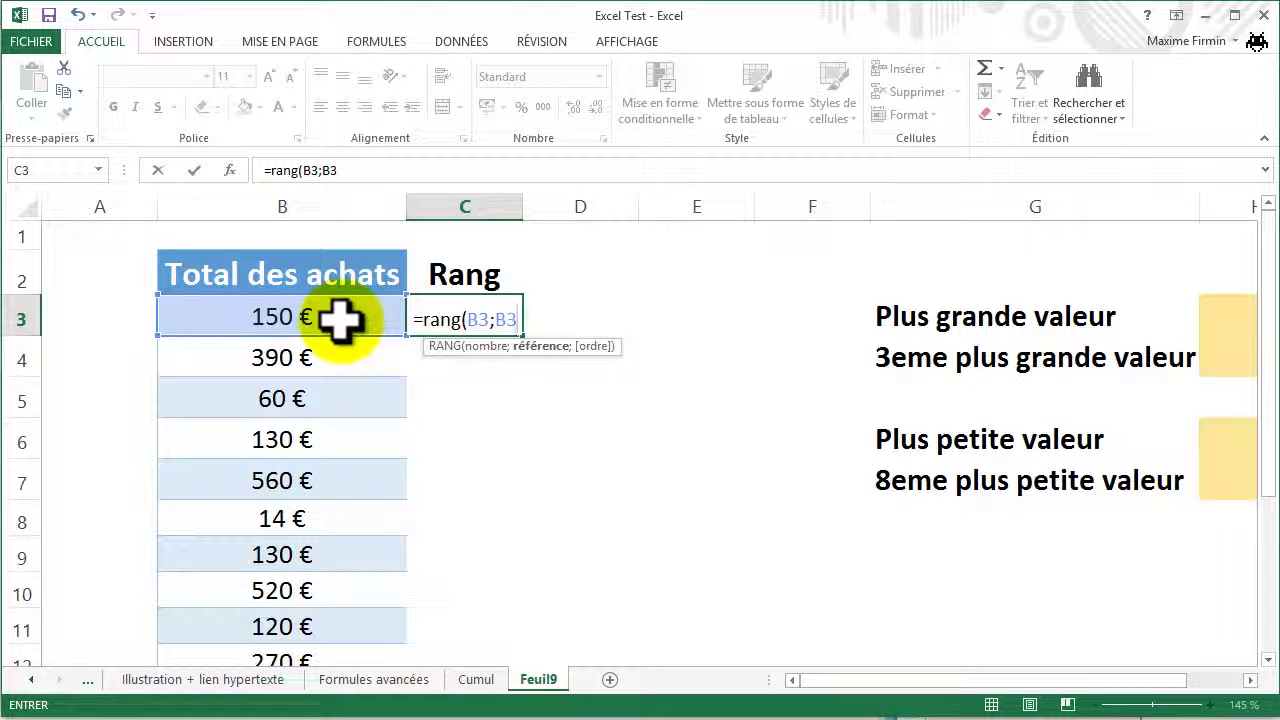
pyautogui.write(':')
pyautogui.scroll(-2, 600, 390)
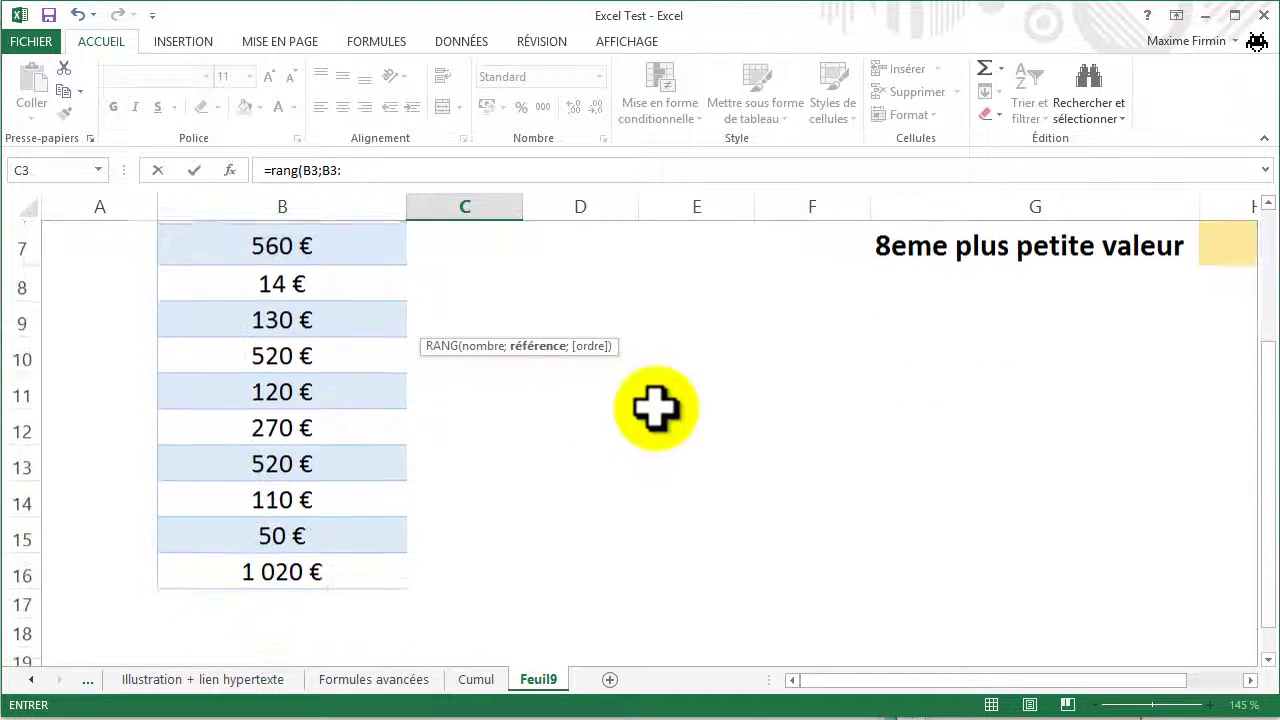
pyautogui.scroll(1, 655, 407)
pyautogui.scroll(1, 655, 407)
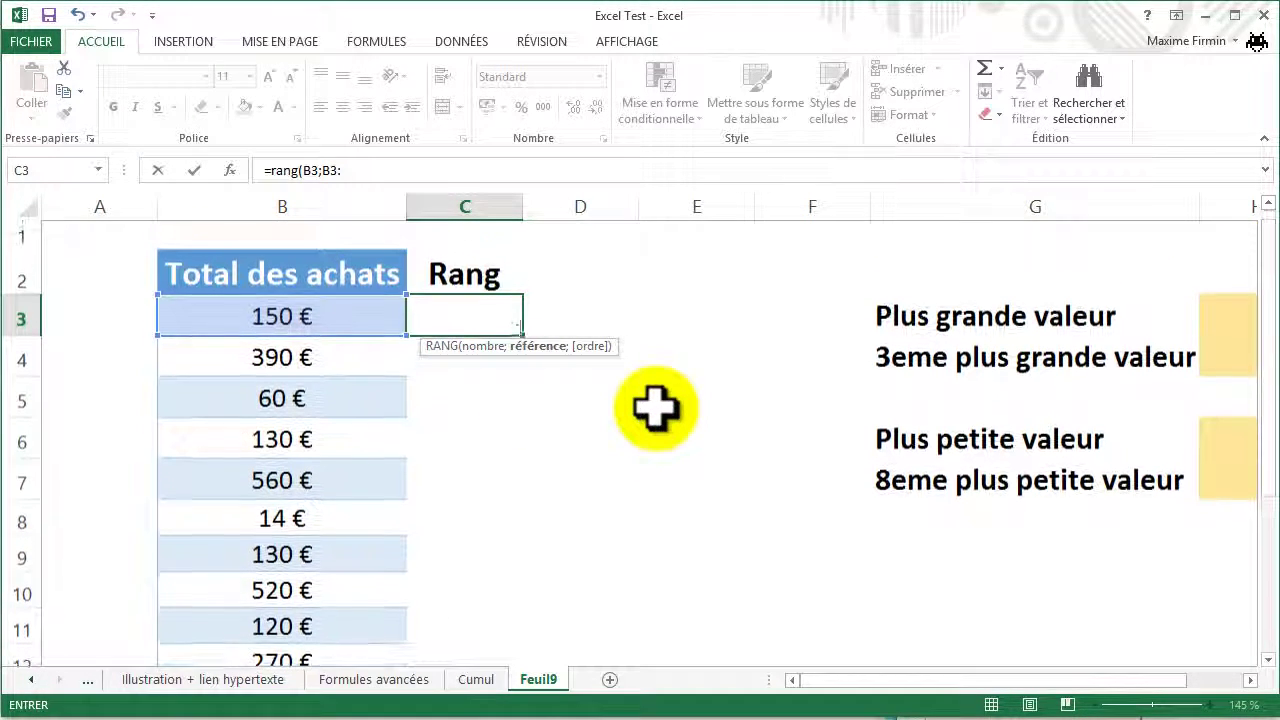
pyautogui.write('B16')
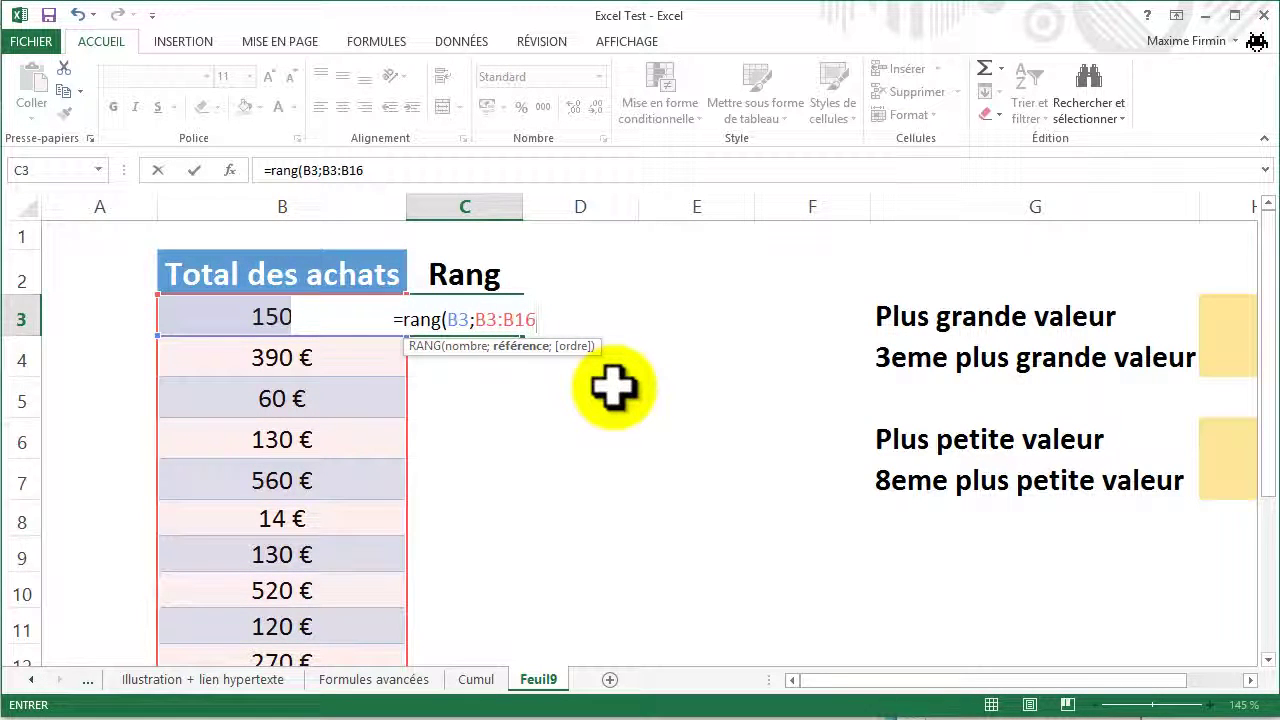
pyautogui.write(';')
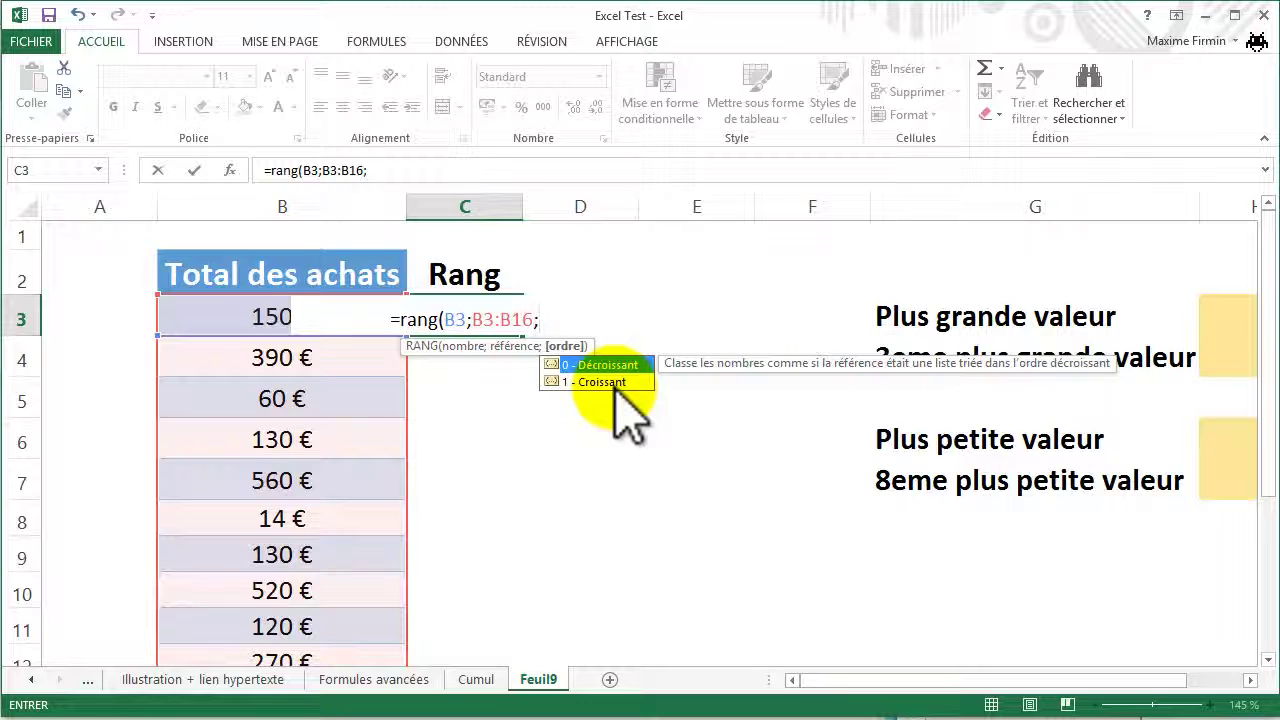
pyautogui.write('1')
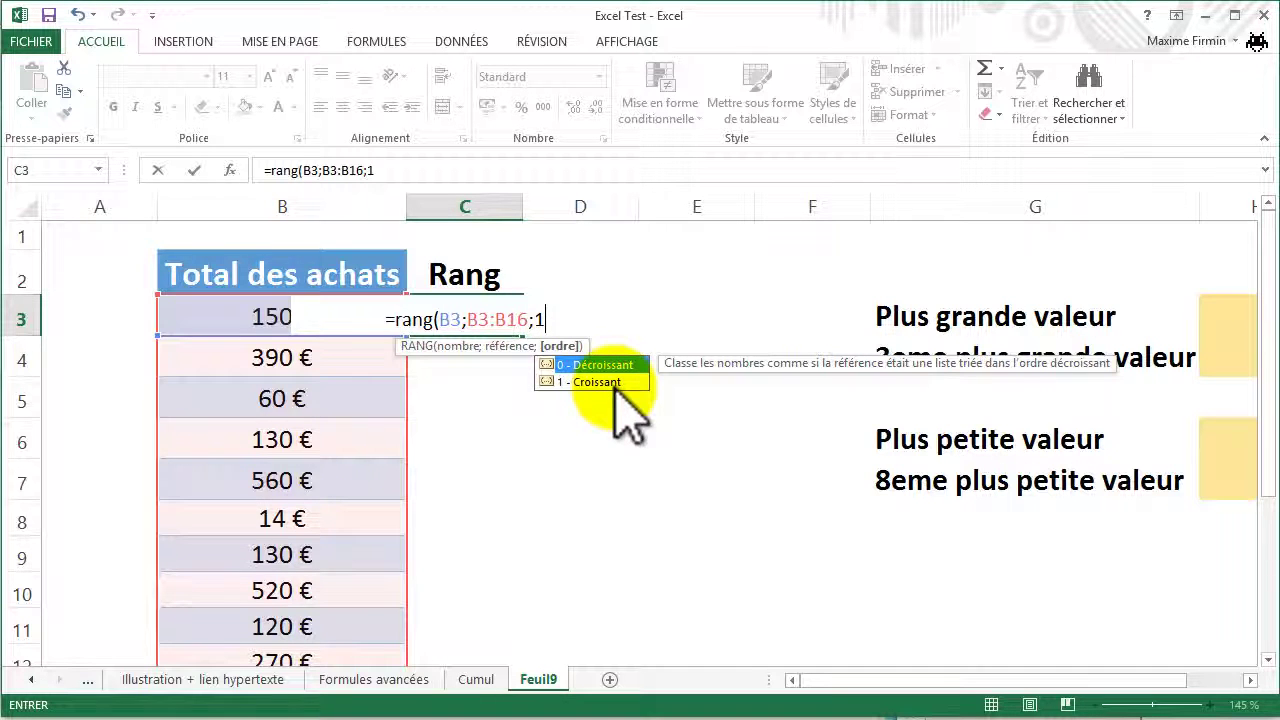
pyautogui.write(')')
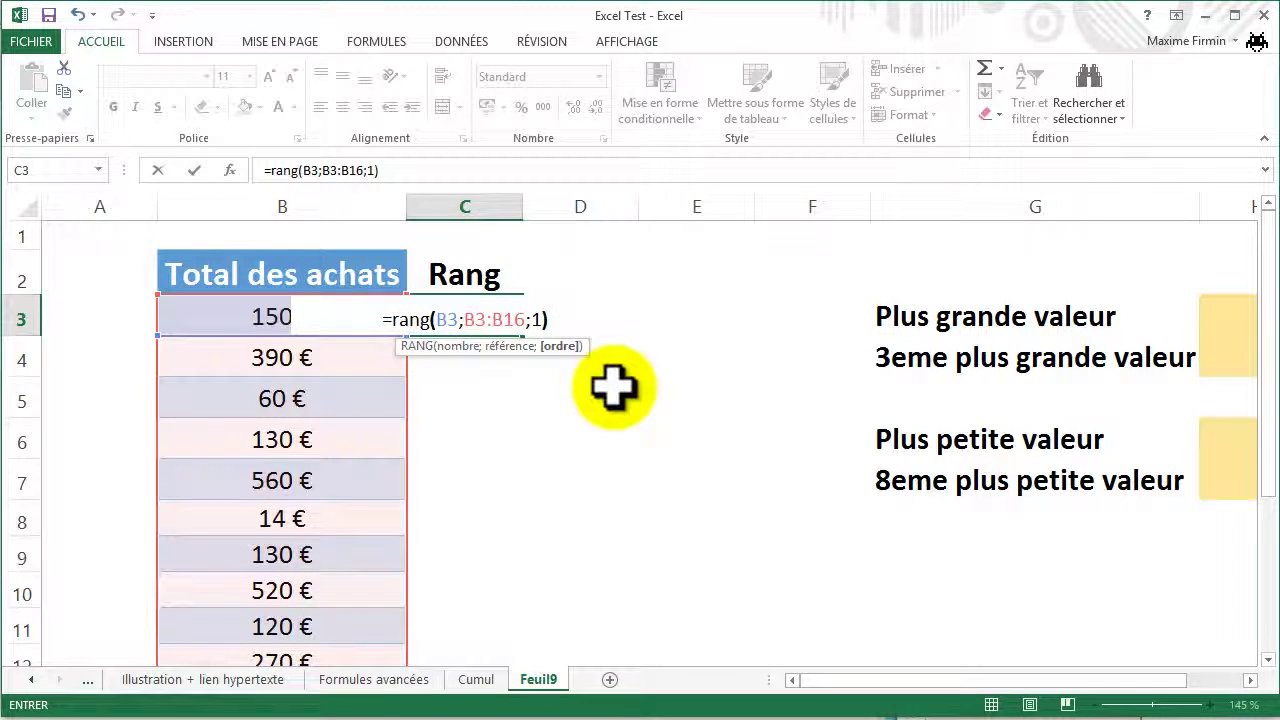
pyautogui.press('Return')
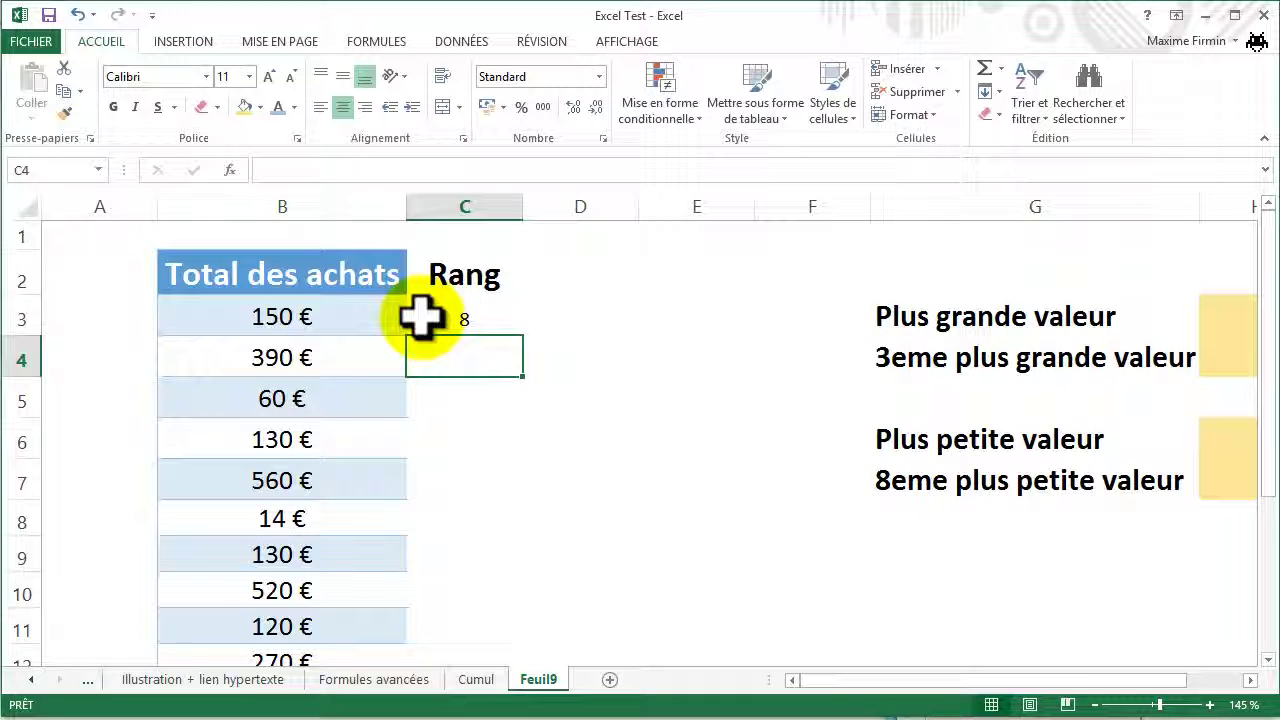
pyautogui.click(421, 316)
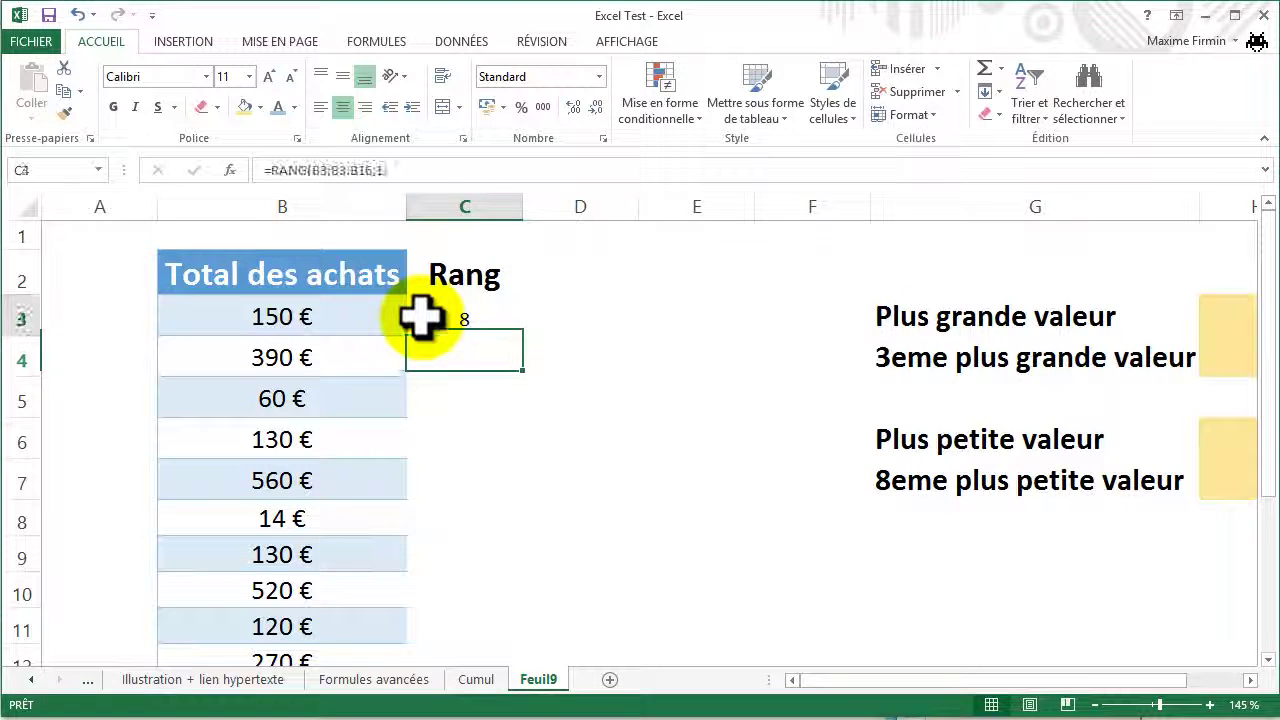
pyautogui.moveTo(527, 346)
pyautogui.mouseDown()
pyautogui.moveTo(510, 449)
pyautogui.moveTo(497, 329)
pyautogui.mouseUp()
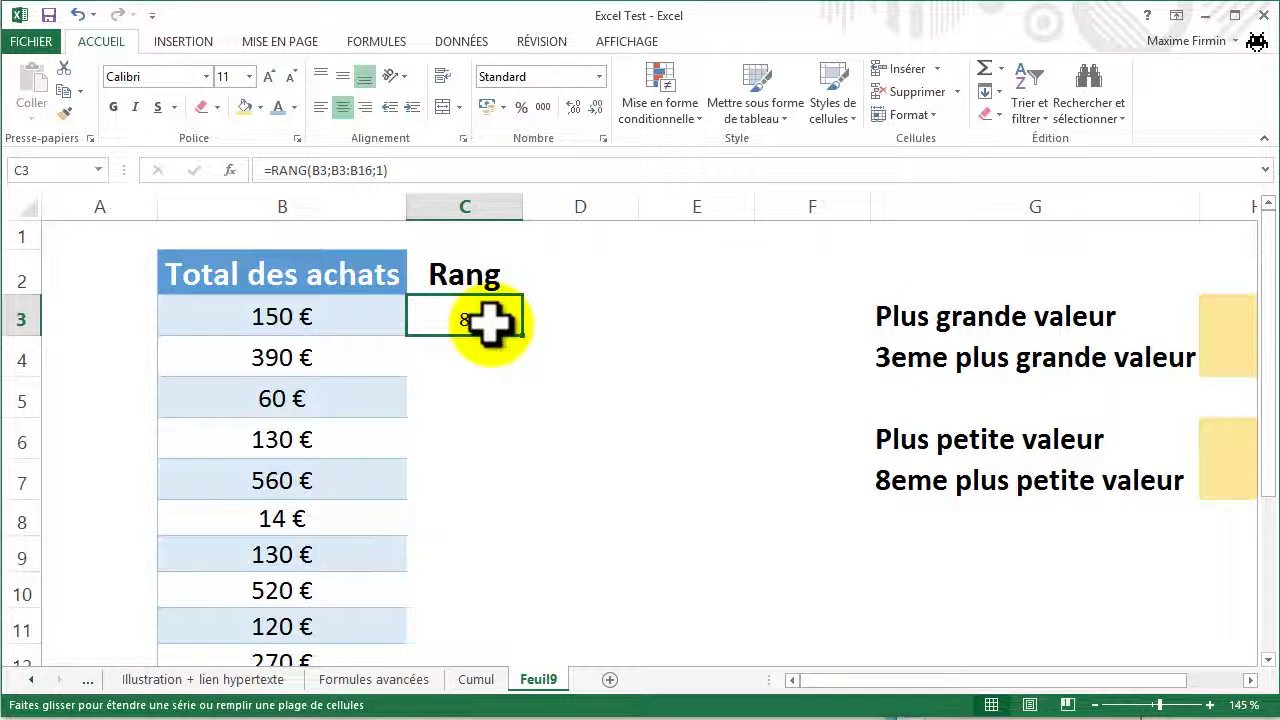
pyautogui.moveTo(497, 329); pyautogui.dragTo(491, 322)
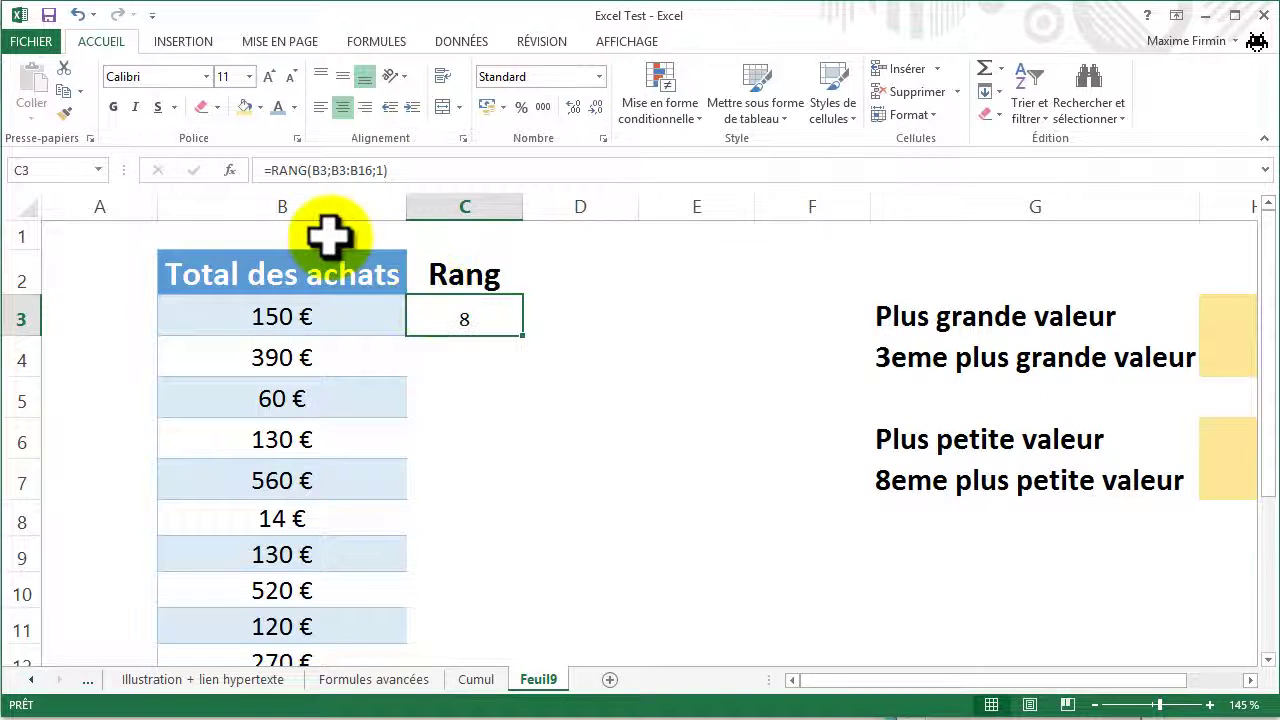
# Change C3's formula range to B$3:B$16 so its rows stay fixed
pyautogui.click(346, 172)
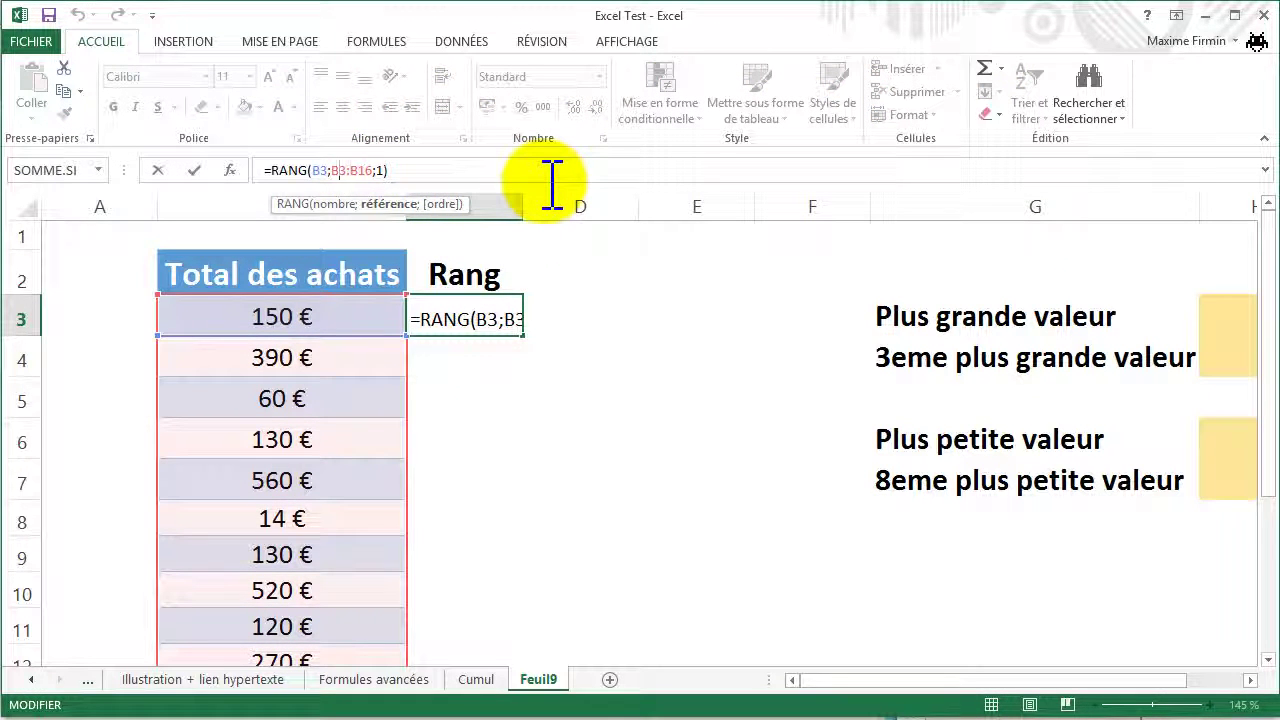
pyautogui.write('$')
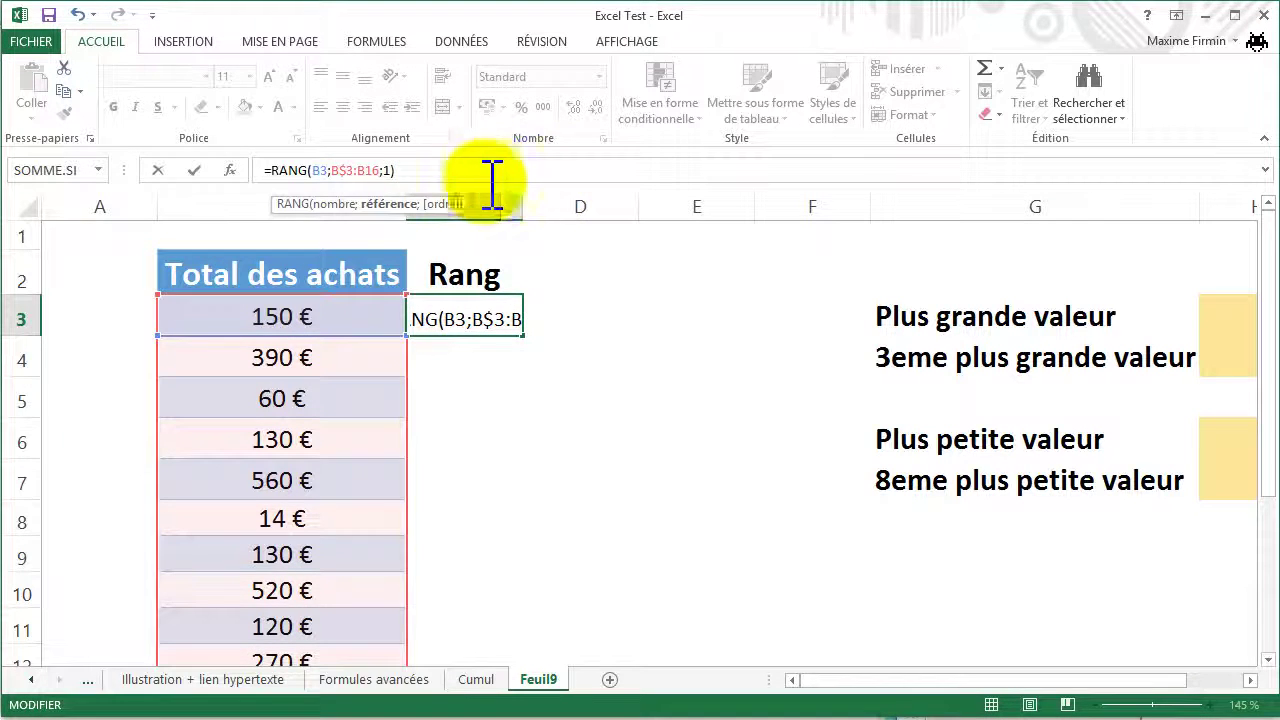
pyautogui.click(371, 170)
pyautogui.write('$')
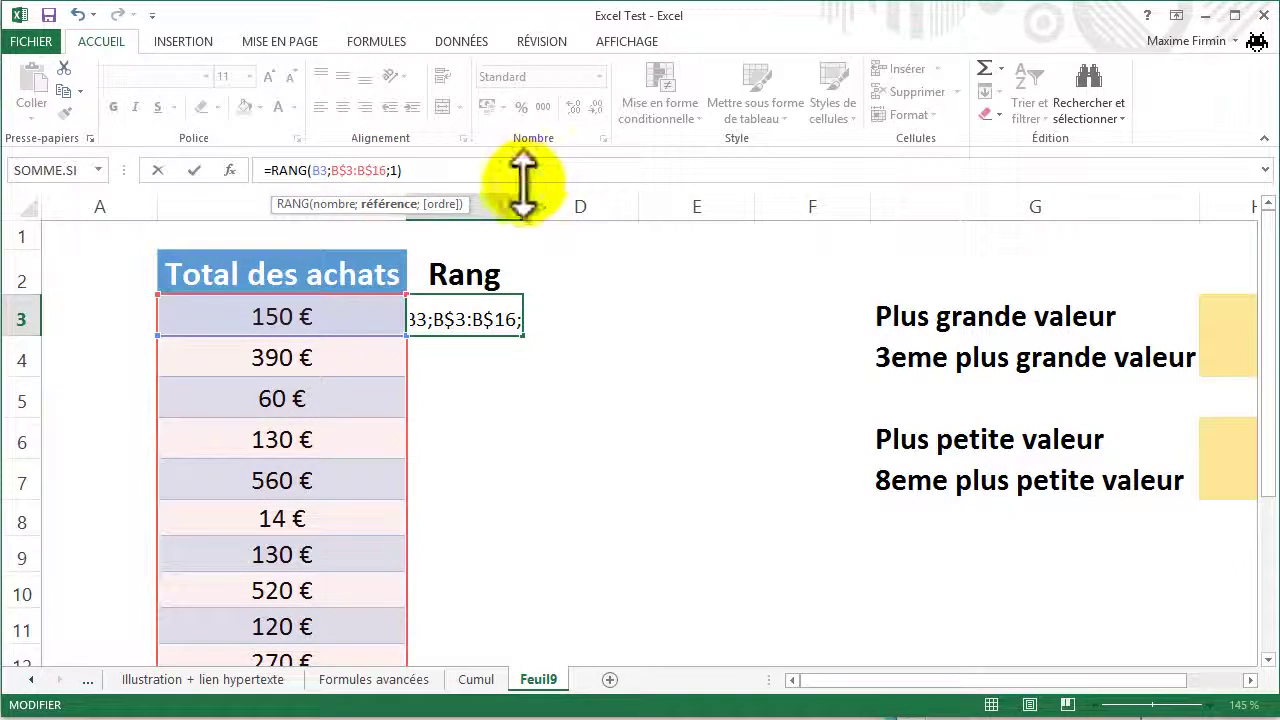
pyautogui.press('Return')
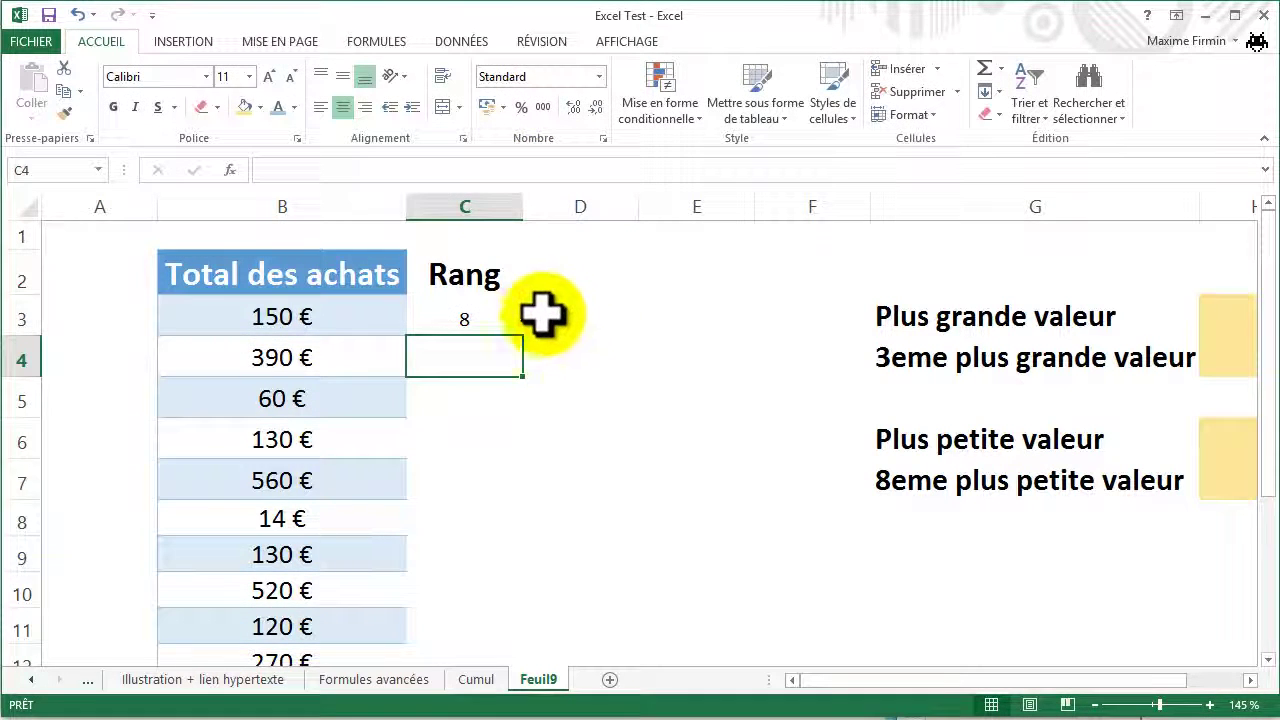
# Copy C3's rank formula down through C16, then reselect C3 alone
pyautogui.click(494, 312)
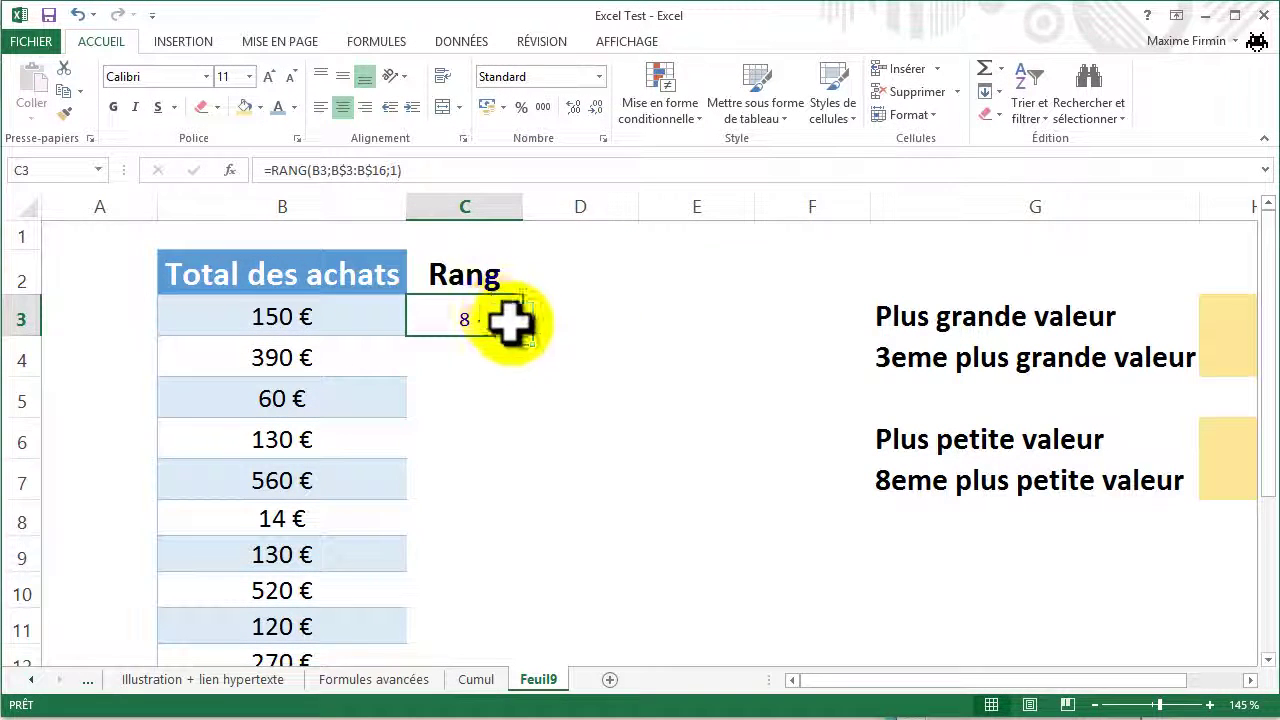
pyautogui.moveTo(523, 338); pyautogui.dragTo(489, 593)
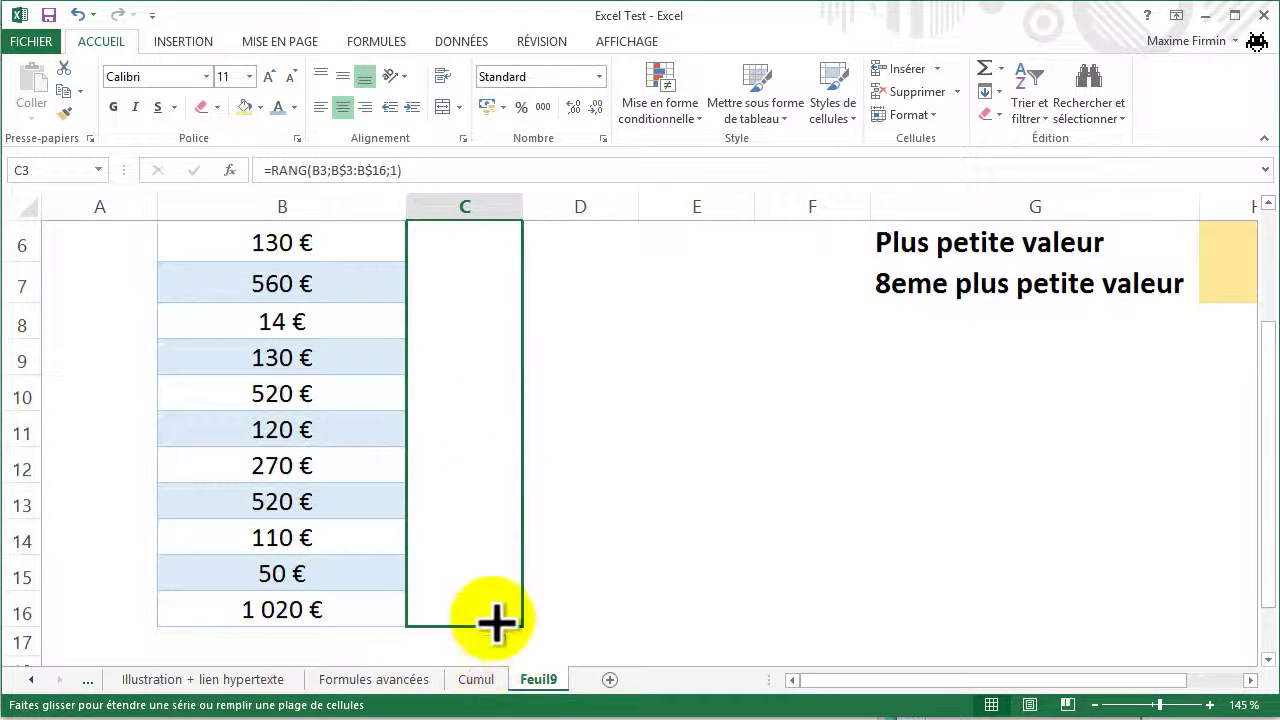
pyautogui.moveTo(489, 593); pyautogui.dragTo(490, 618)
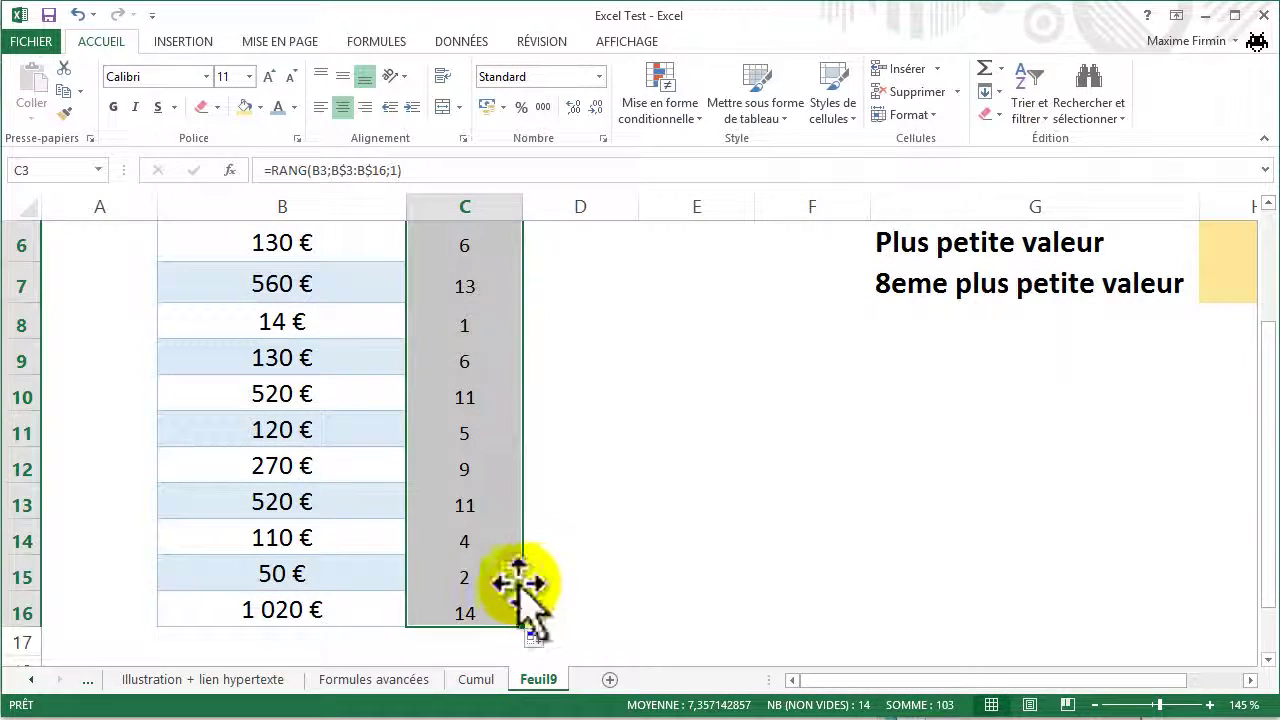
pyautogui.scroll(2, 495, 597)
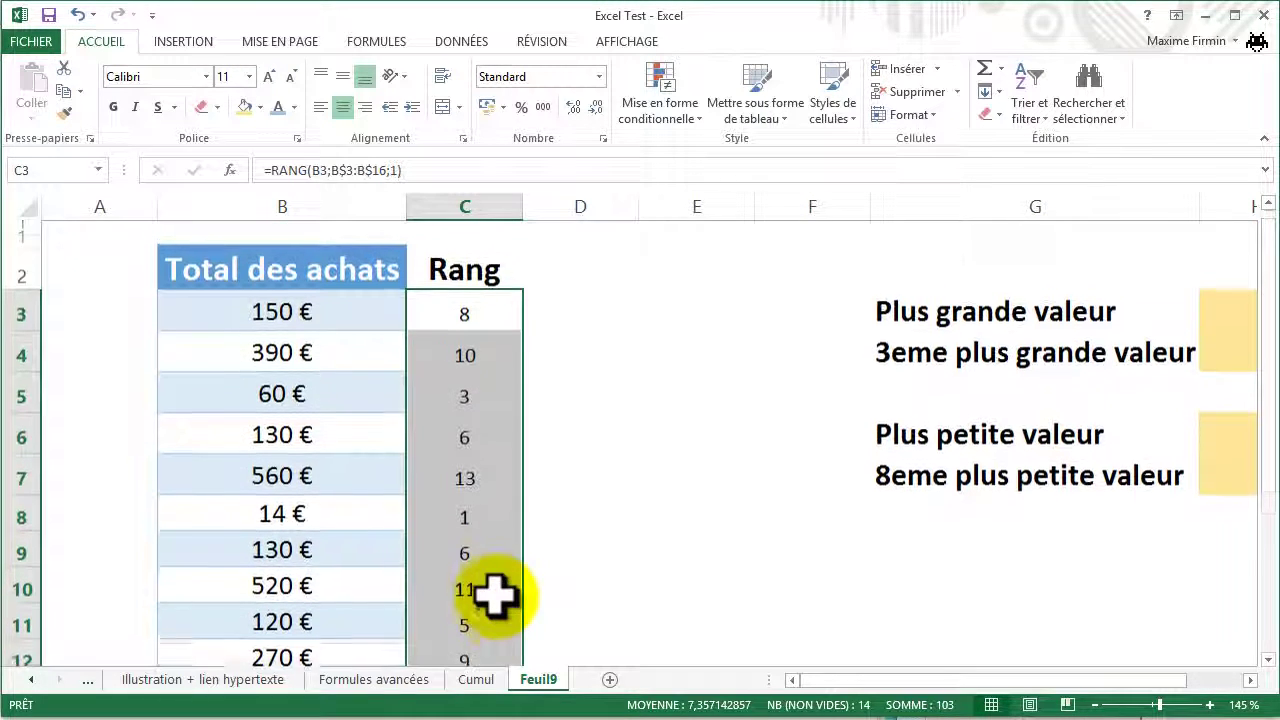
pyautogui.scroll(-1, 495, 597)
pyautogui.scroll(-1, 420, 585)
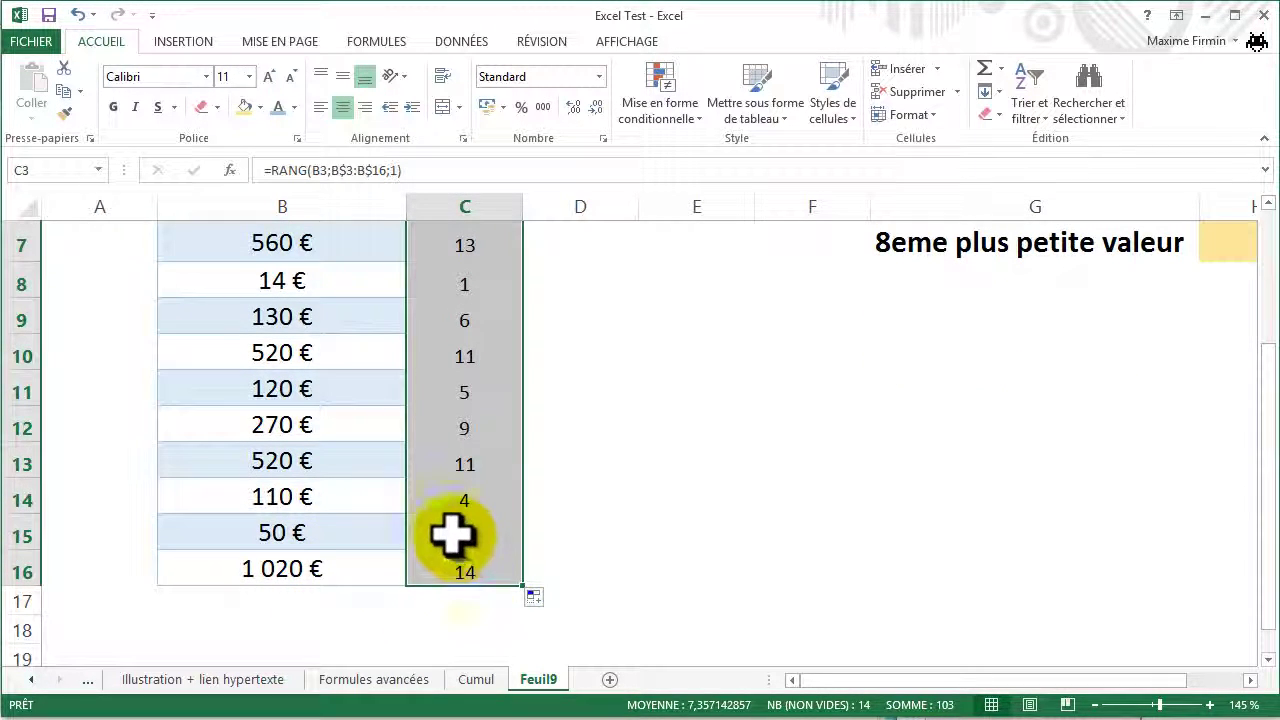
pyautogui.scroll(2, 452, 535)
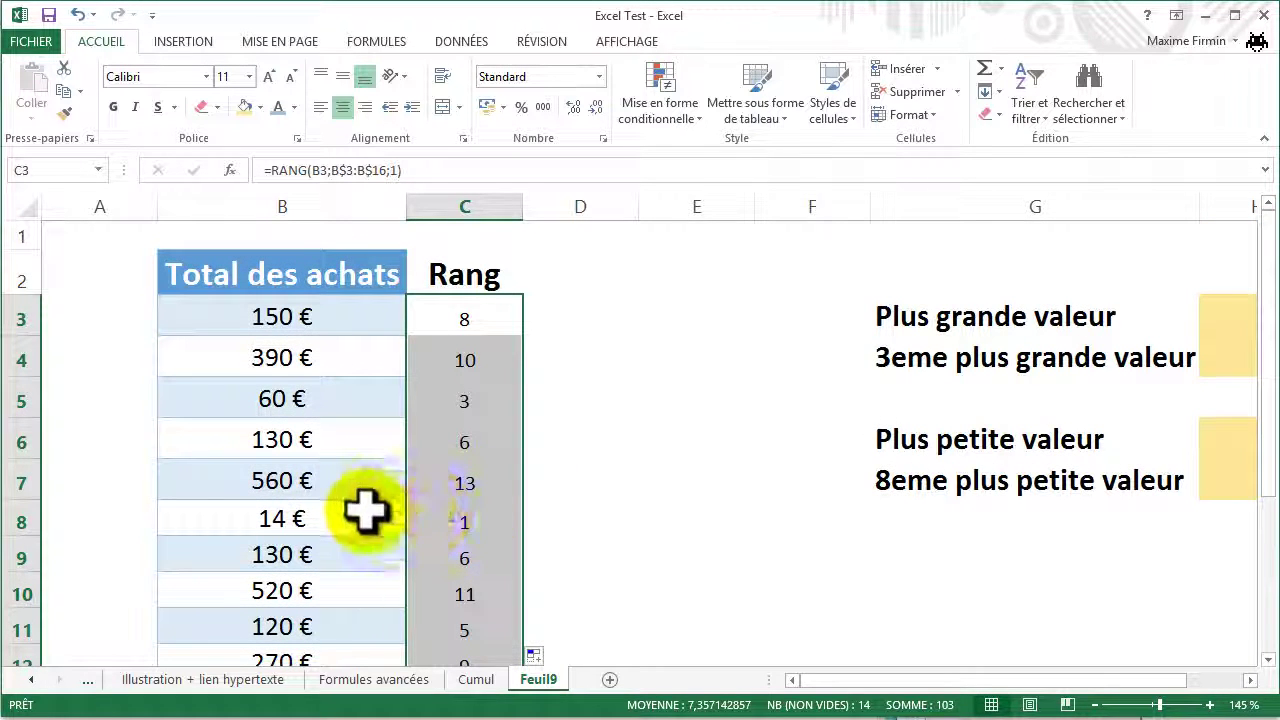
pyautogui.click(490, 320)
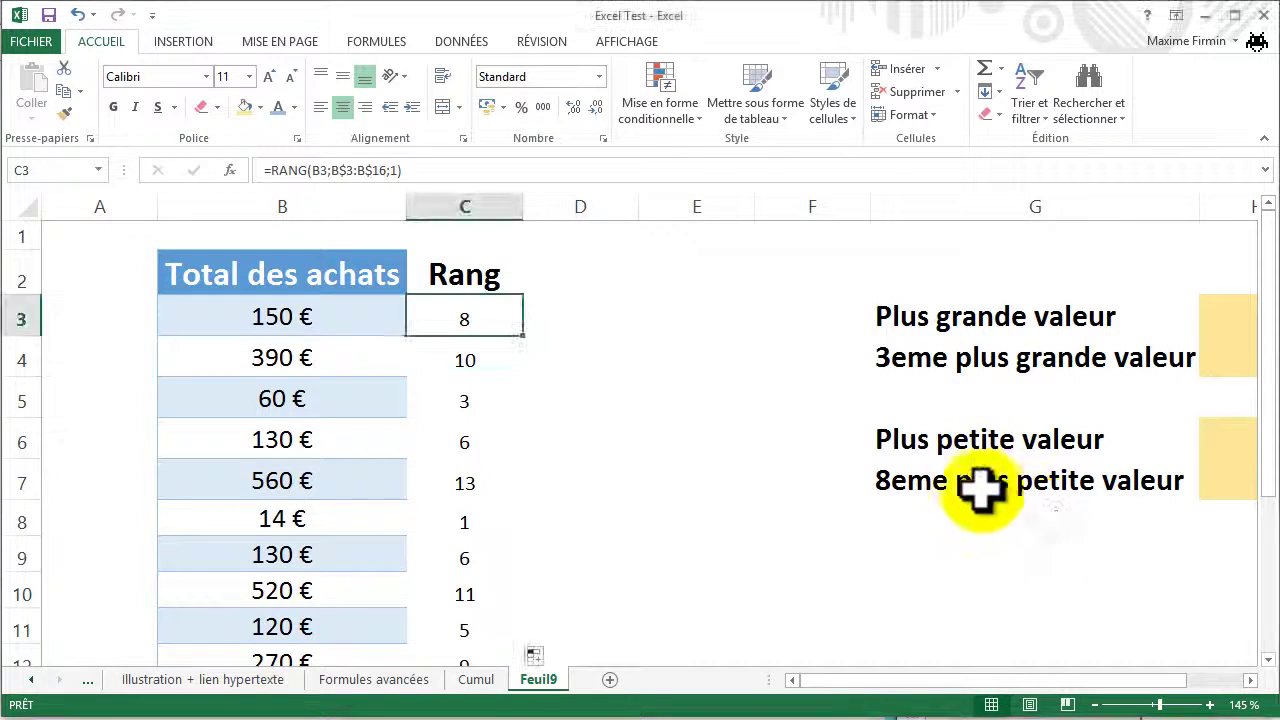
# Enter =grande.valeur(B3:B16;1) in H3, returning the largest total, 1020
pyautogui.click(823, 271)
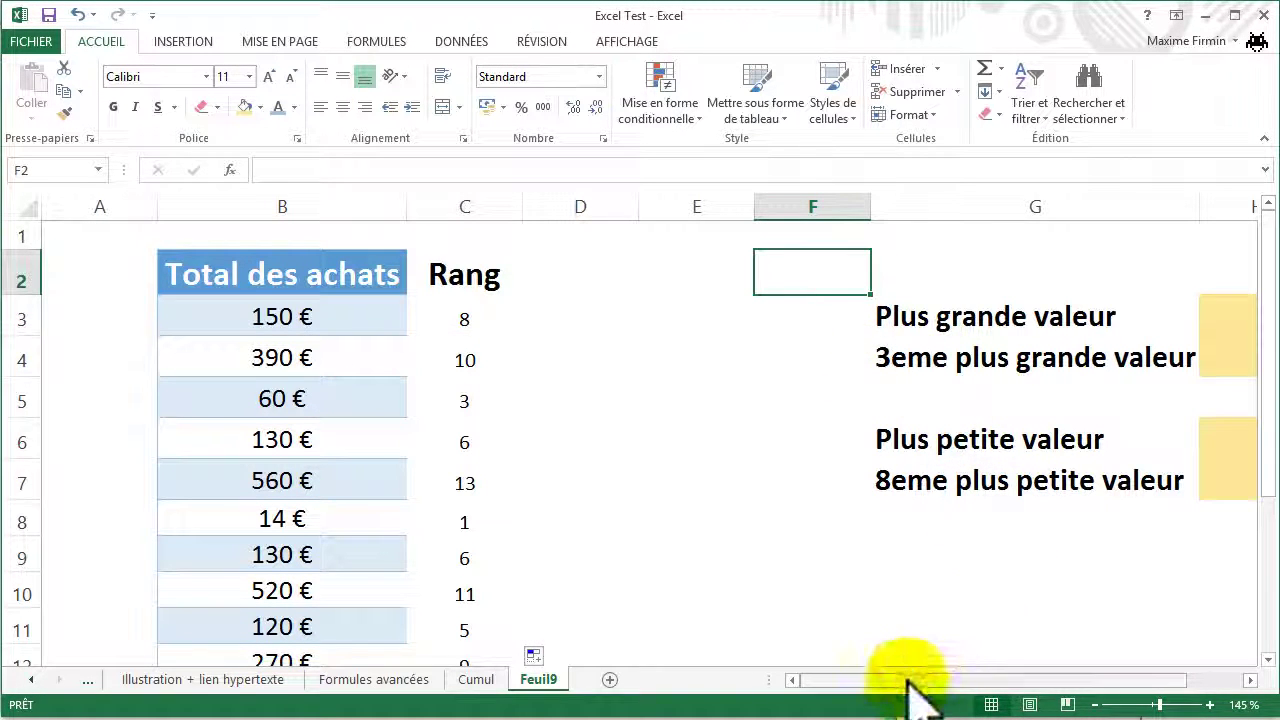
pyautogui.click(1095, 705)
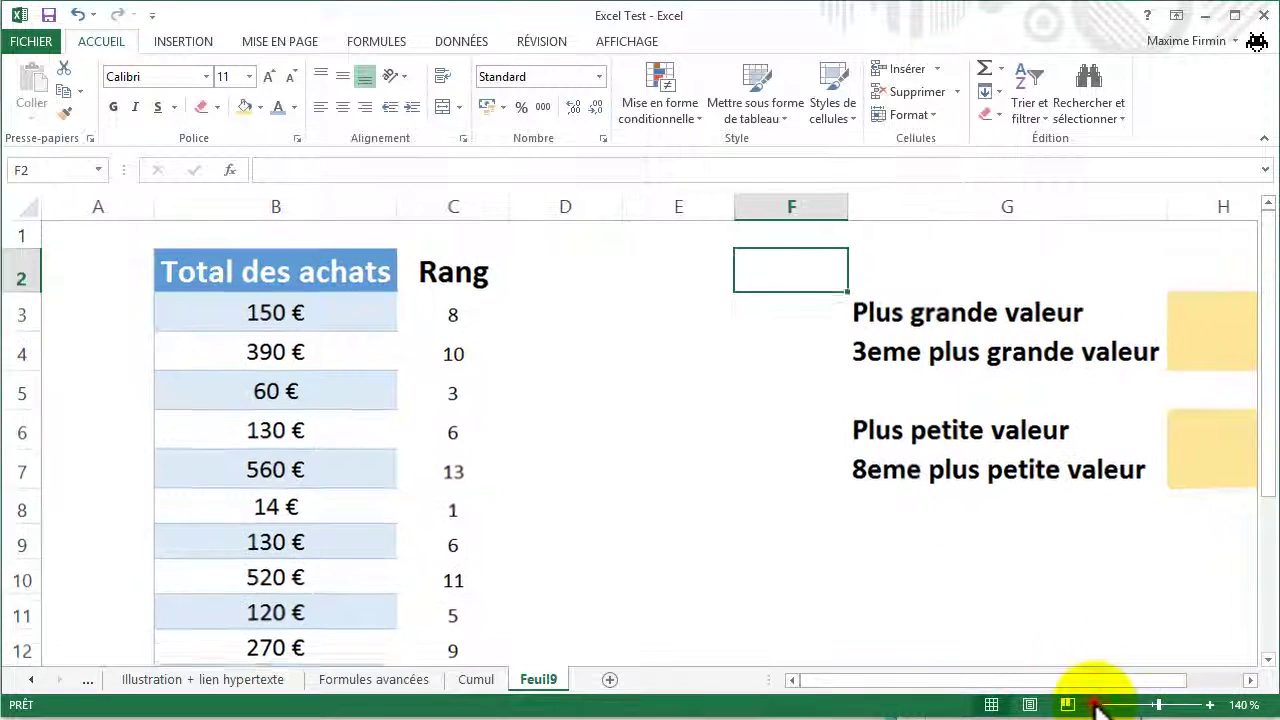
pyautogui.click(1095, 705)
pyautogui.click(912, 303)
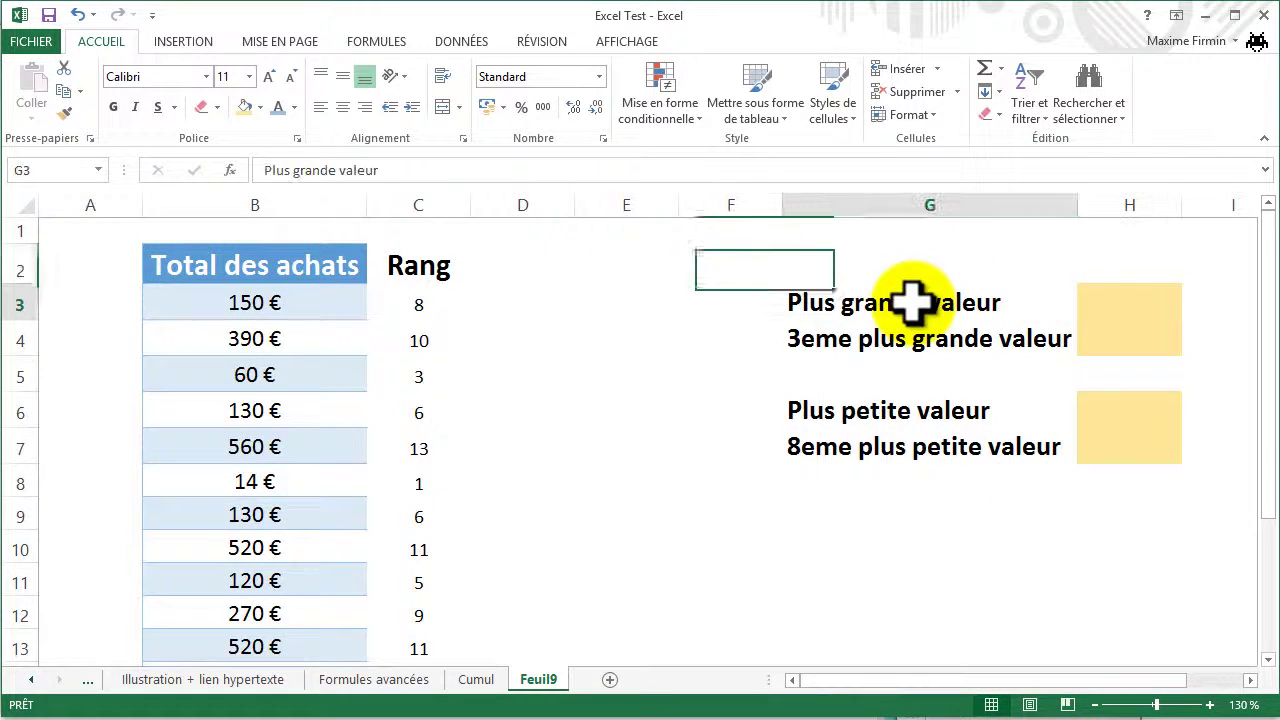
pyautogui.click(1092, 306)
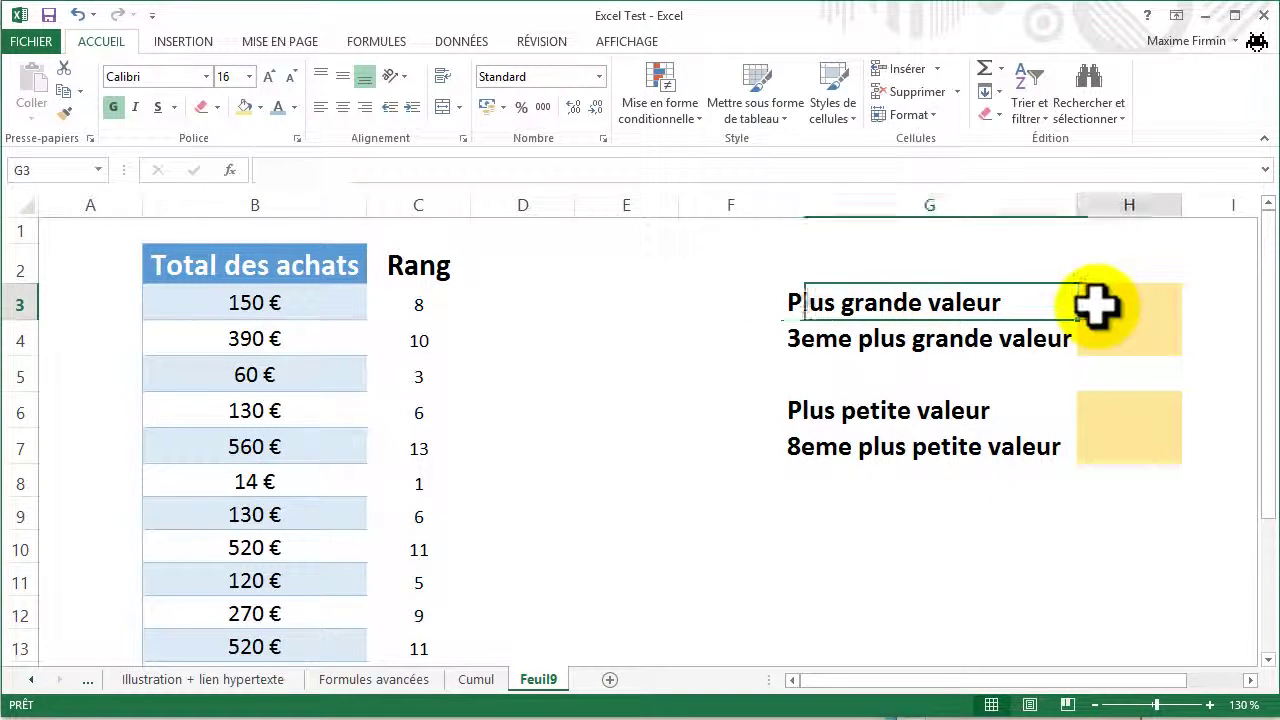
pyautogui.write('=')
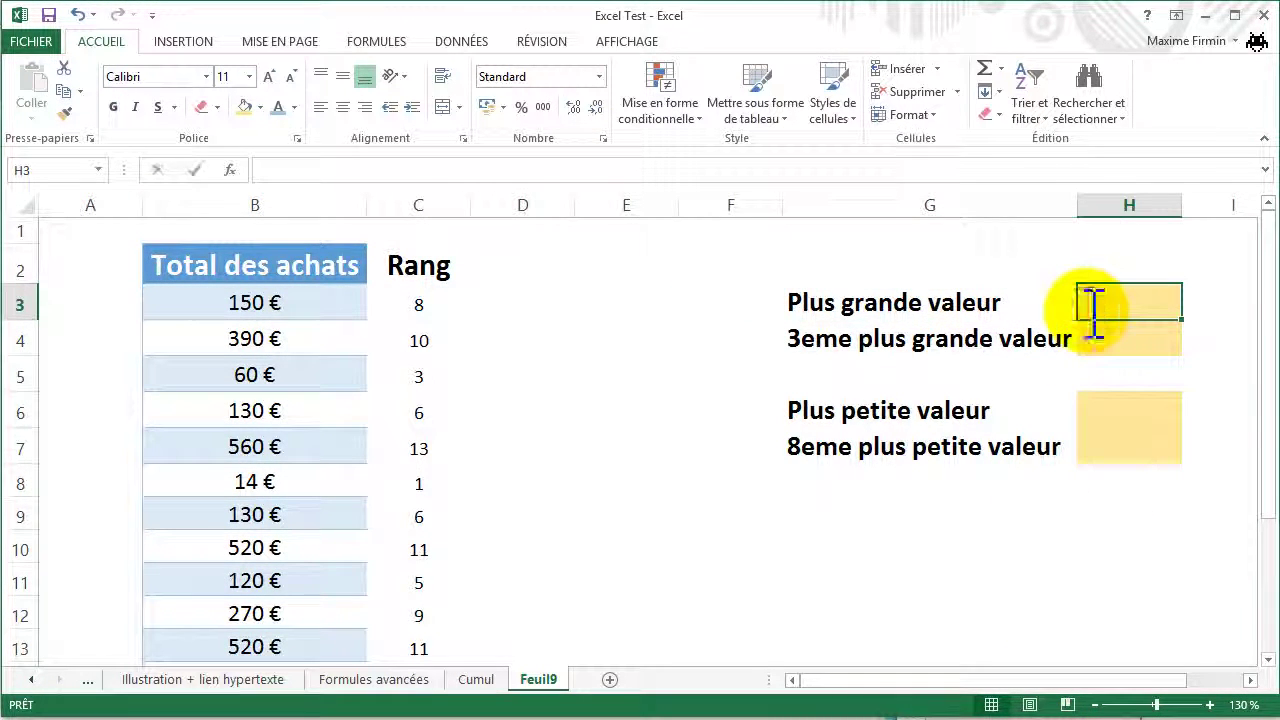
pyautogui.write('gra')
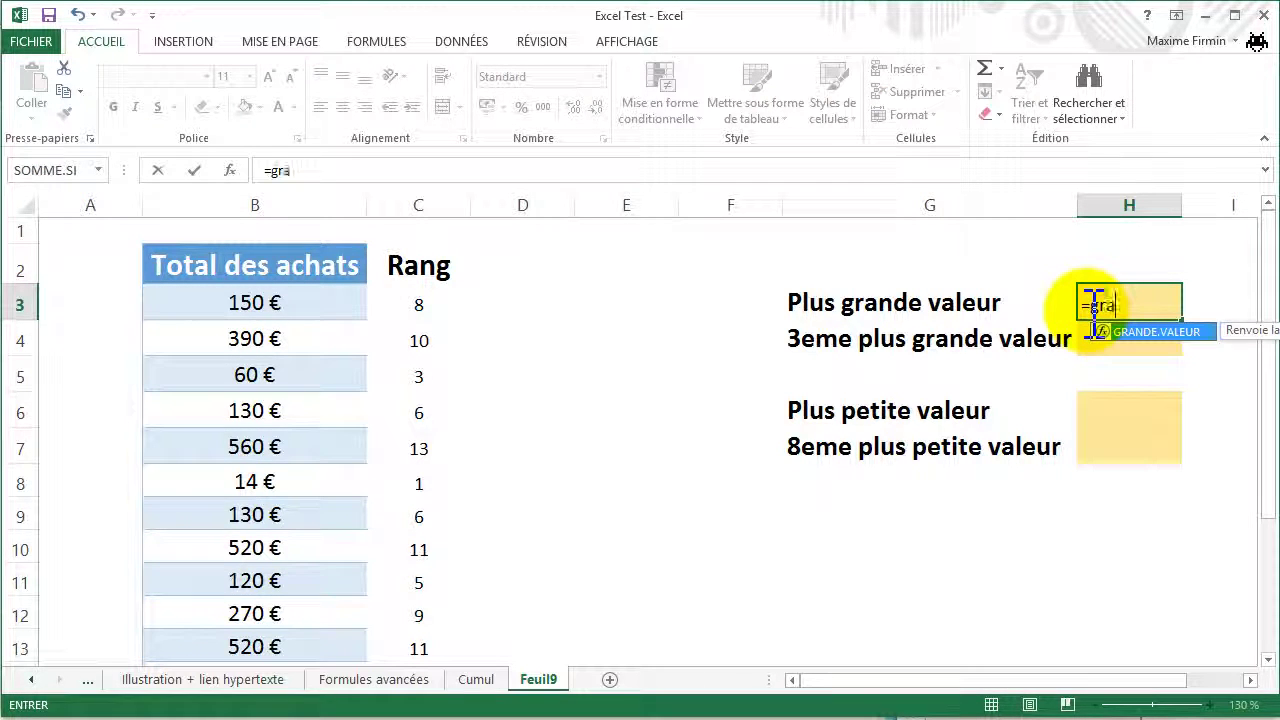
pyautogui.write('nde.vale')
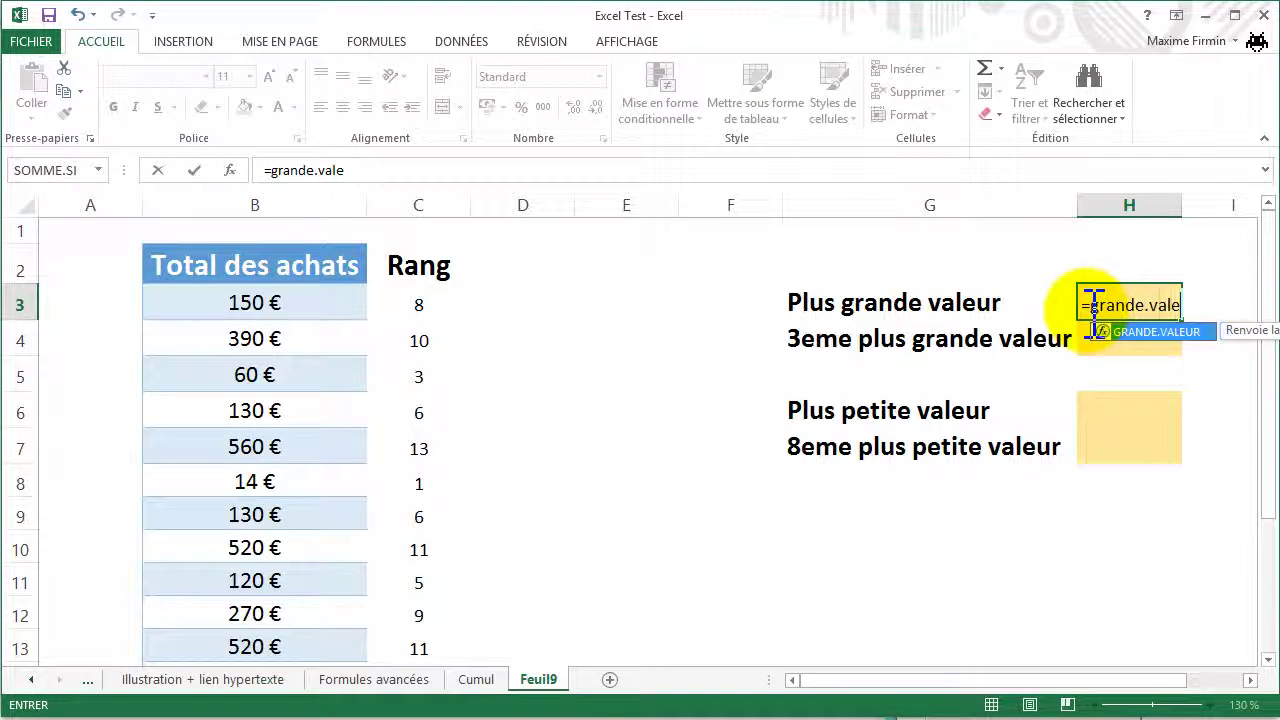
pyautogui.write('ur(')
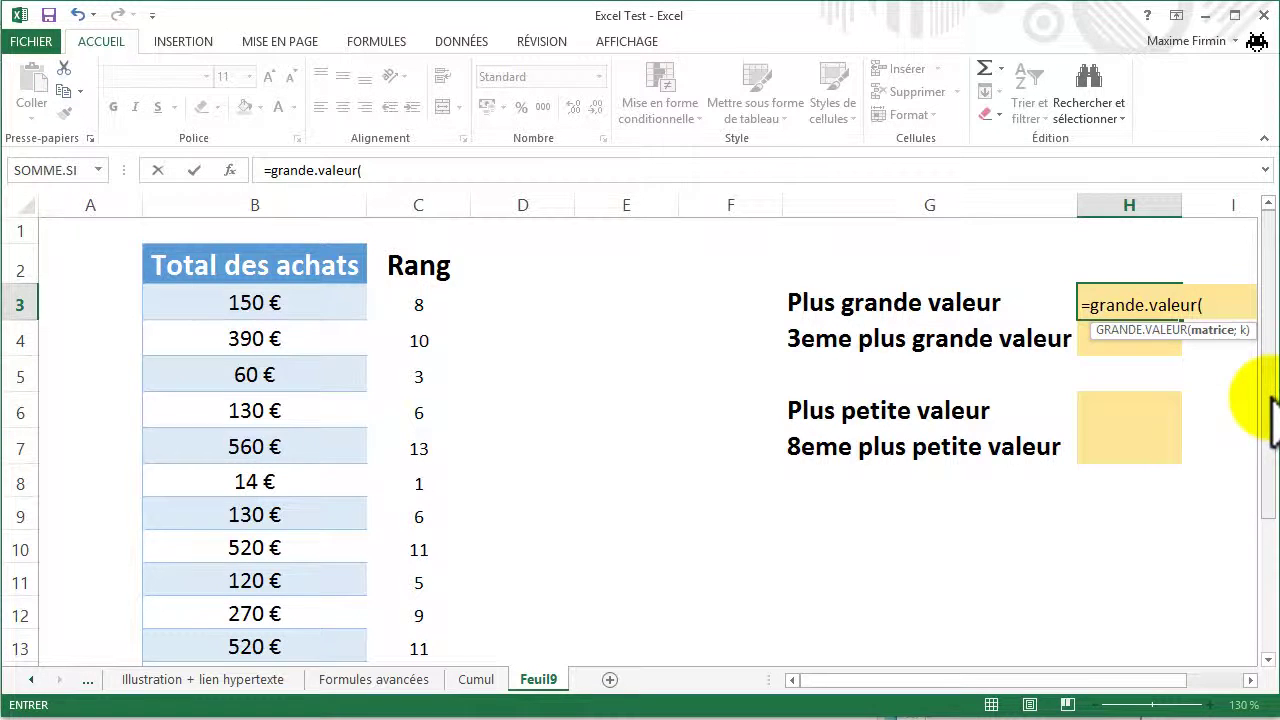
pyautogui.moveTo(1268, 395)
pyautogui.mouseDown()
pyautogui.moveTo(1262, 448)
pyautogui.moveTo(1211, 423)
pyautogui.mouseUp()
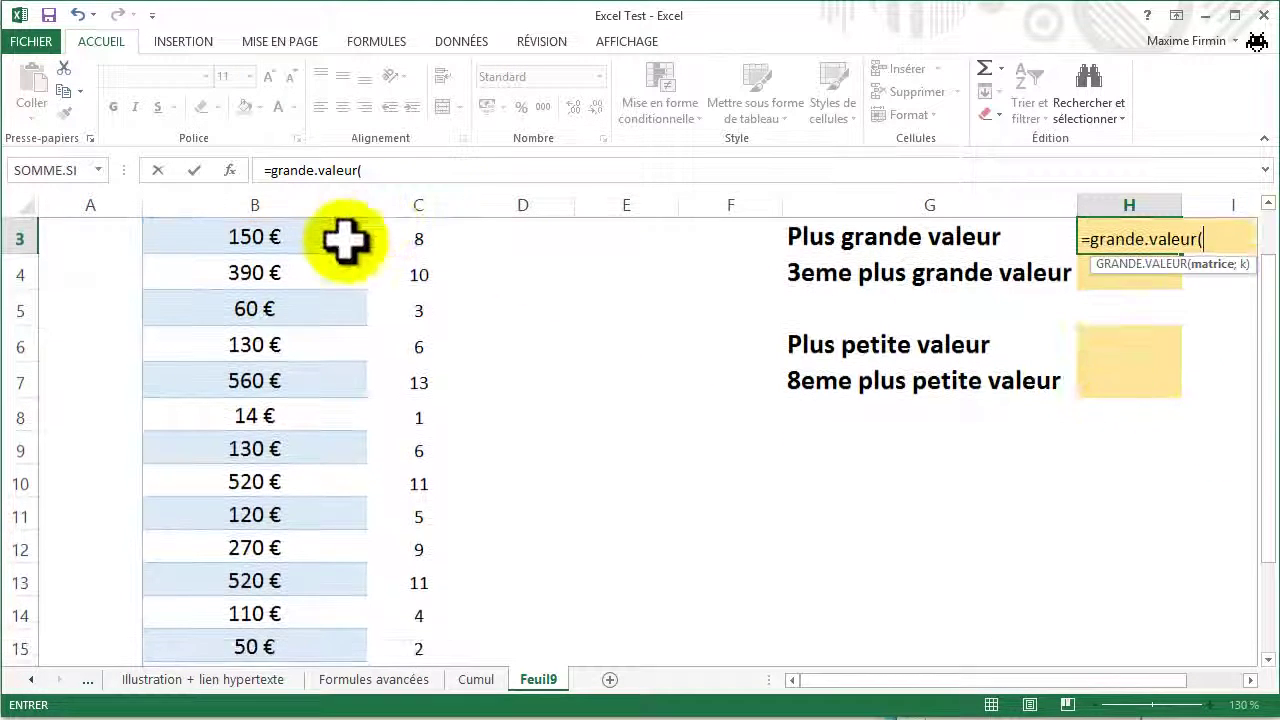
pyautogui.click(330, 240)
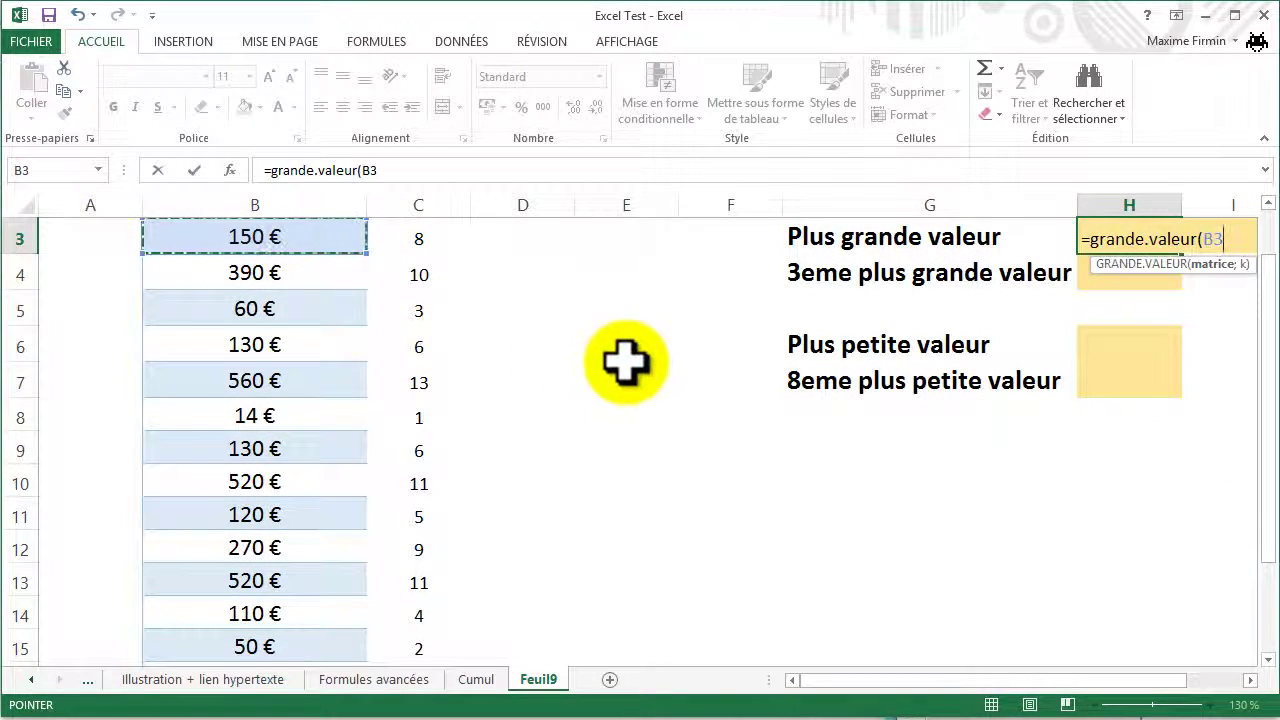
pyautogui.scroll(-1, 610, 380)
pyautogui.keyDown('shift'); pyautogui.click(337, 570); pyautogui.keyUp('shift')
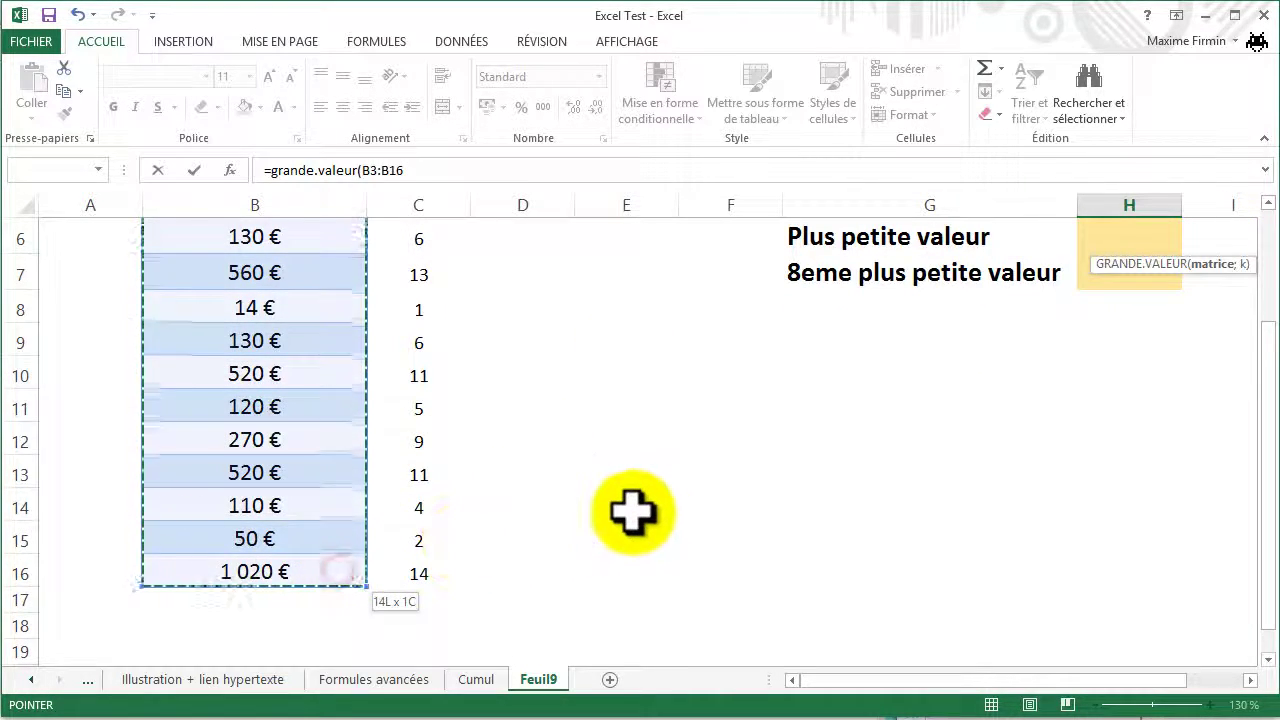
pyautogui.scroll(1, 631, 511)
pyautogui.scroll(1, 645, 510)
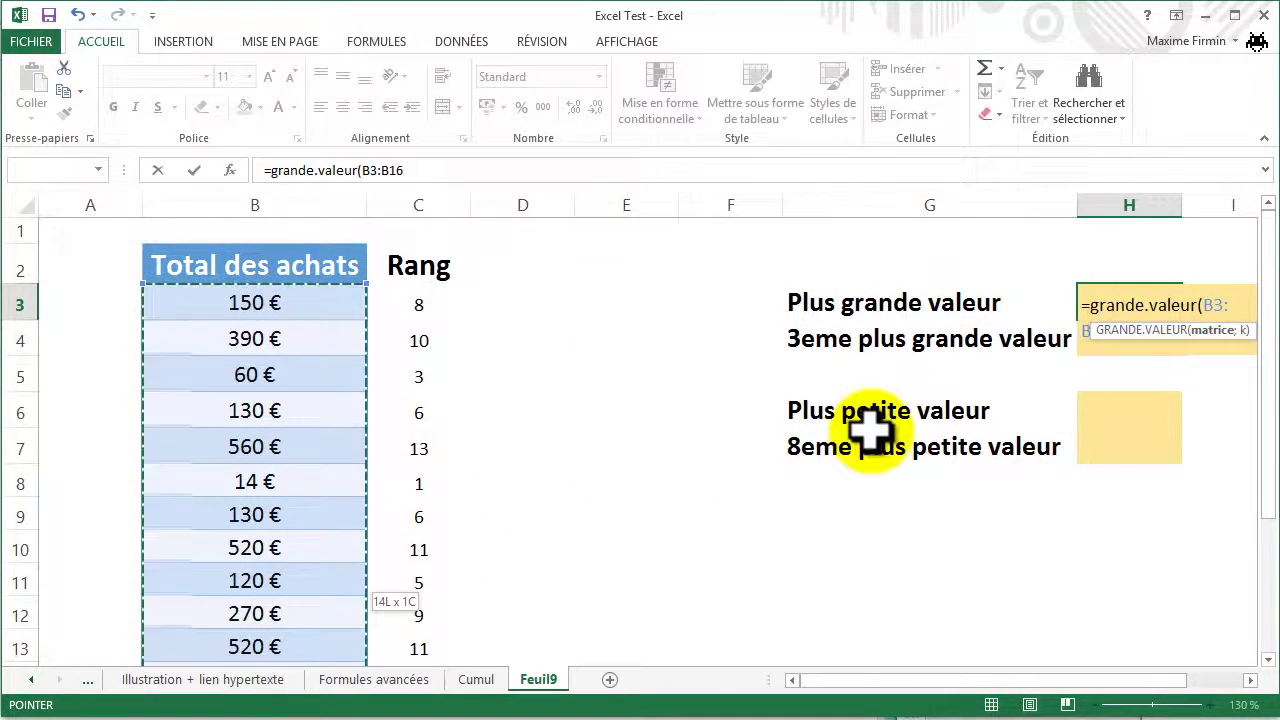
pyautogui.write(';1')
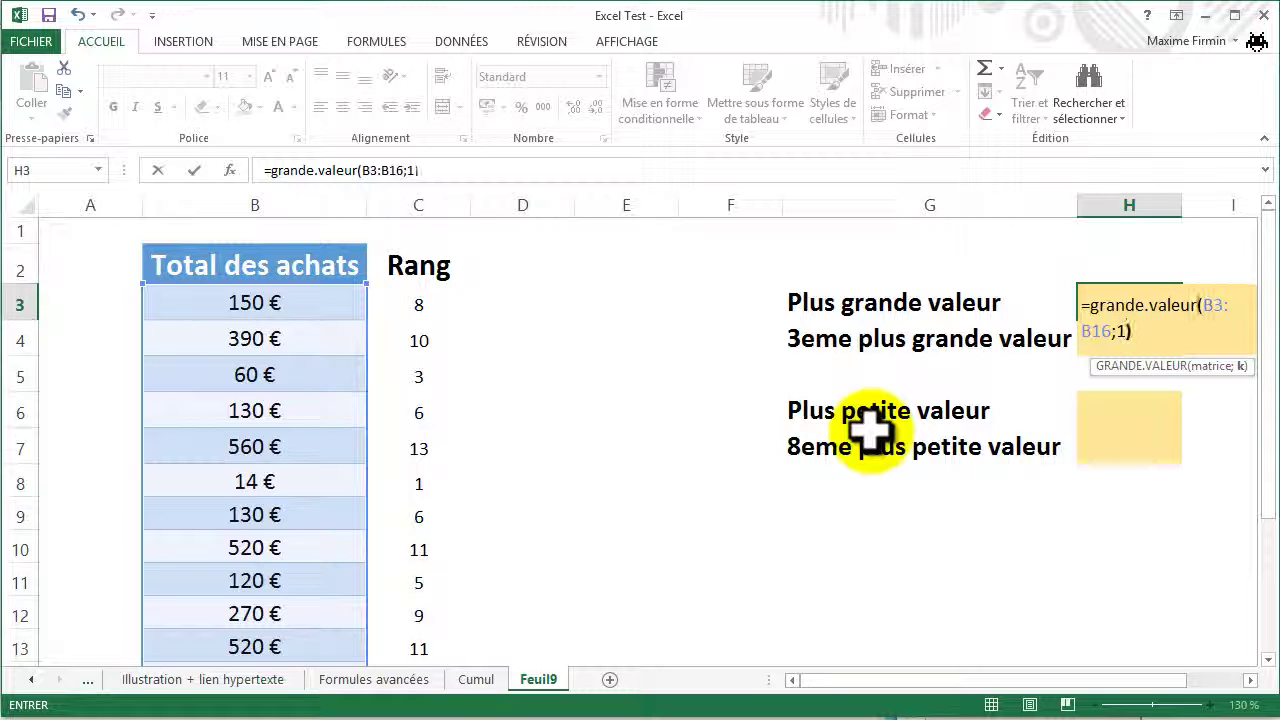
pyautogui.press('Return')
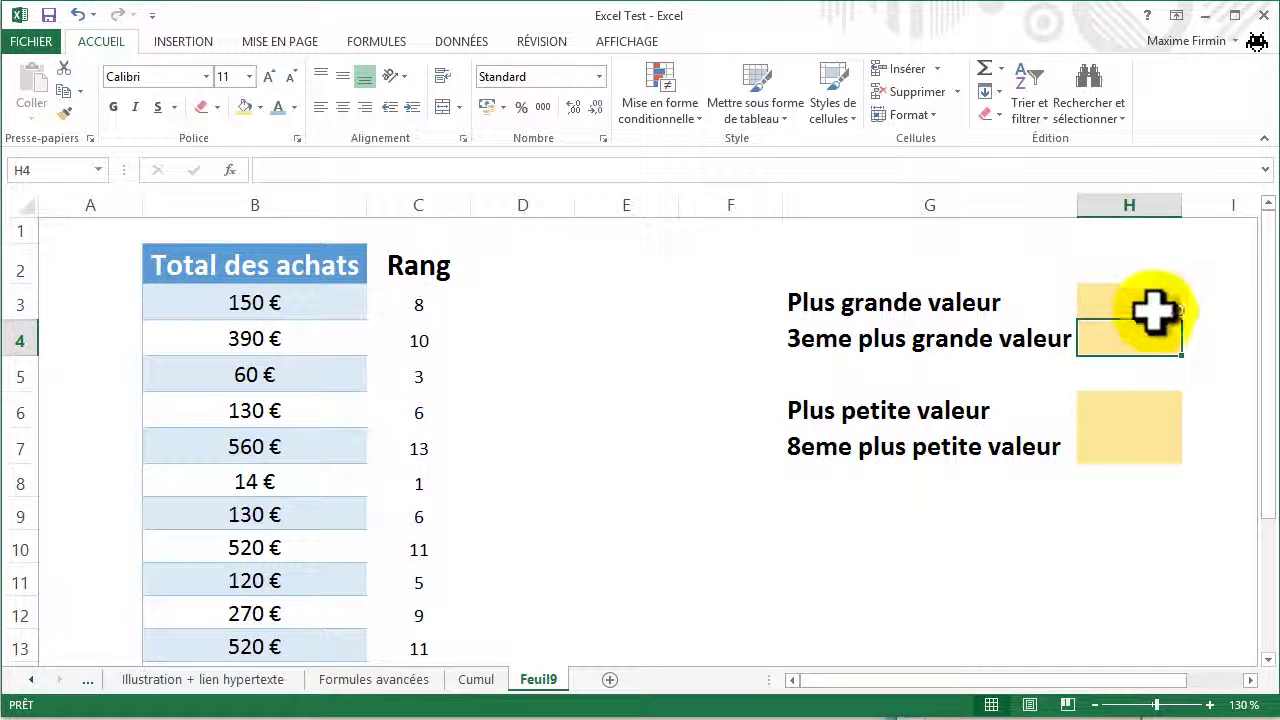
# Enter =grande.valeur(B3:B16;3) in H4 for the third-largest total, 520
pyautogui.moveTo(1272, 405)
pyautogui.mouseDown()
pyautogui.moveTo(1271, 500)
pyautogui.moveTo(1272, 425)
pyautogui.mouseUp()
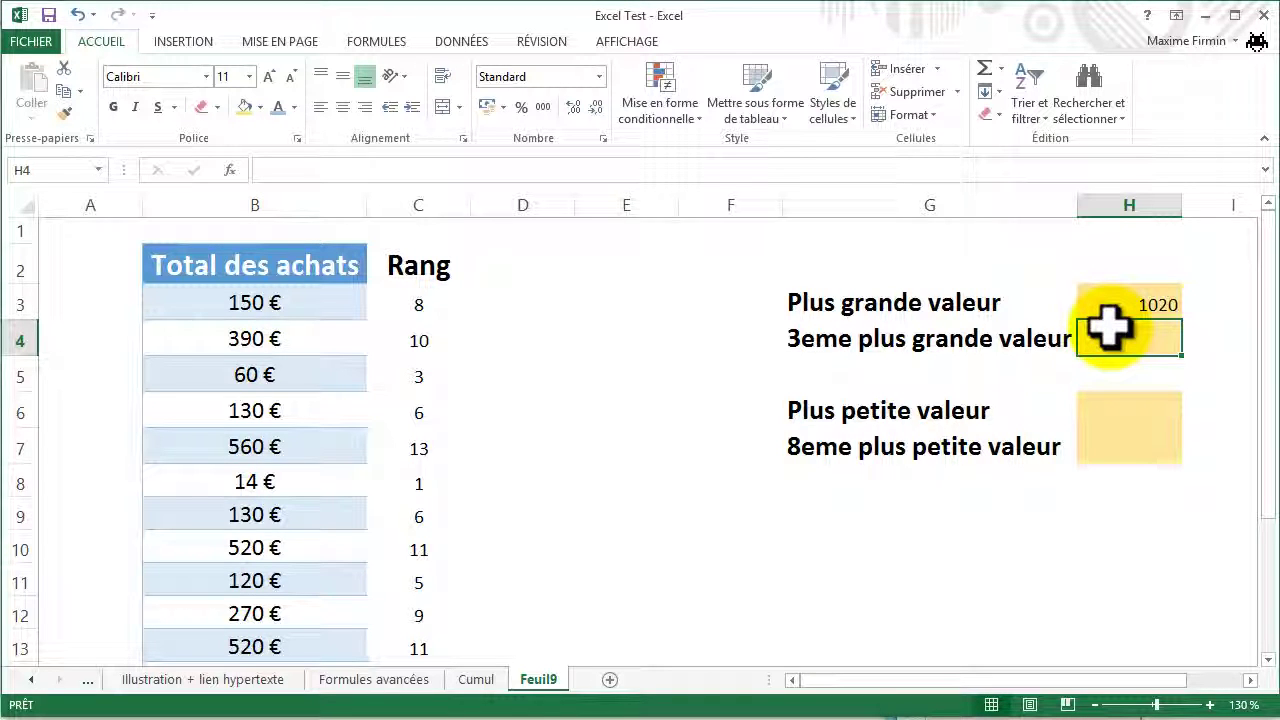
pyautogui.write('=')
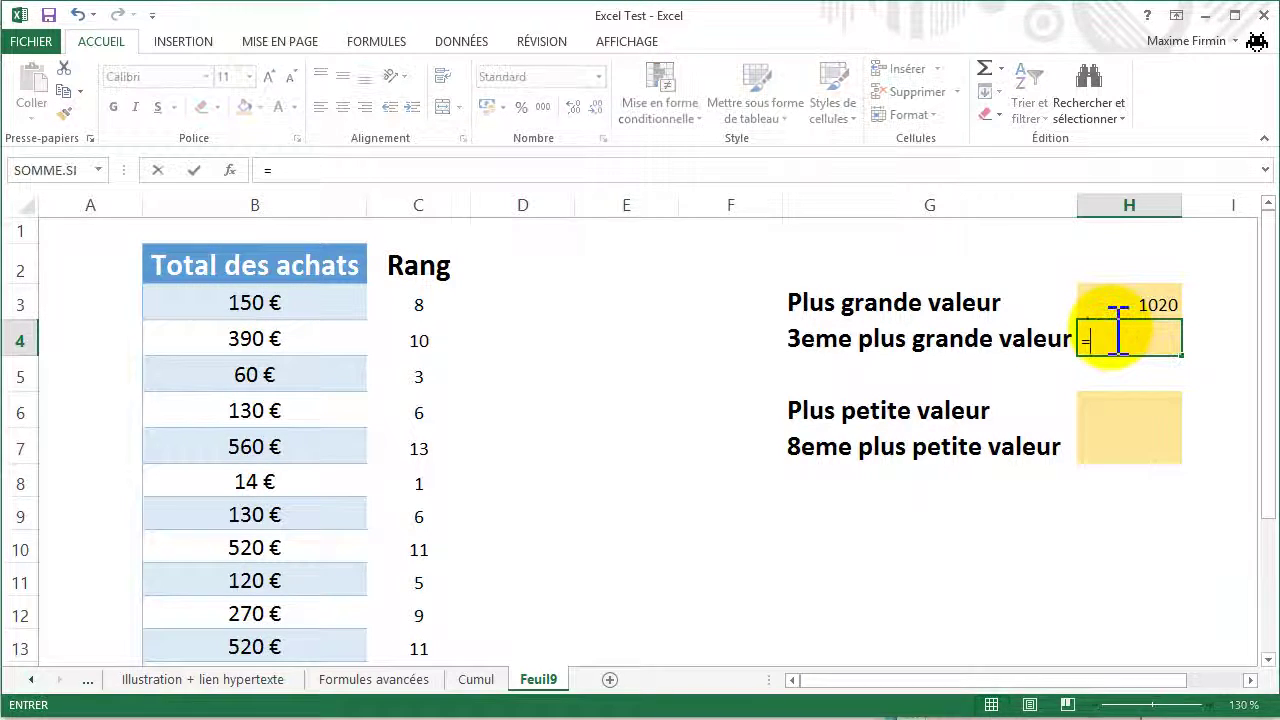
pyautogui.write('grande')
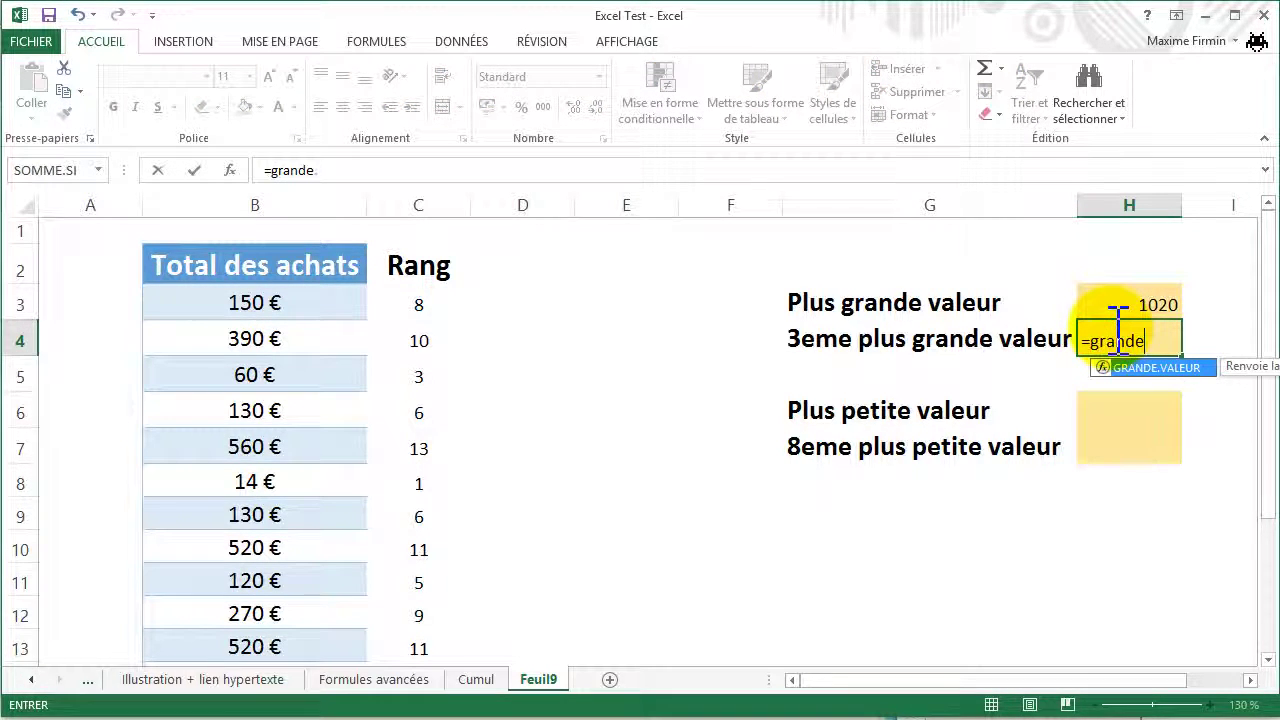
pyautogui.write('.valeur')
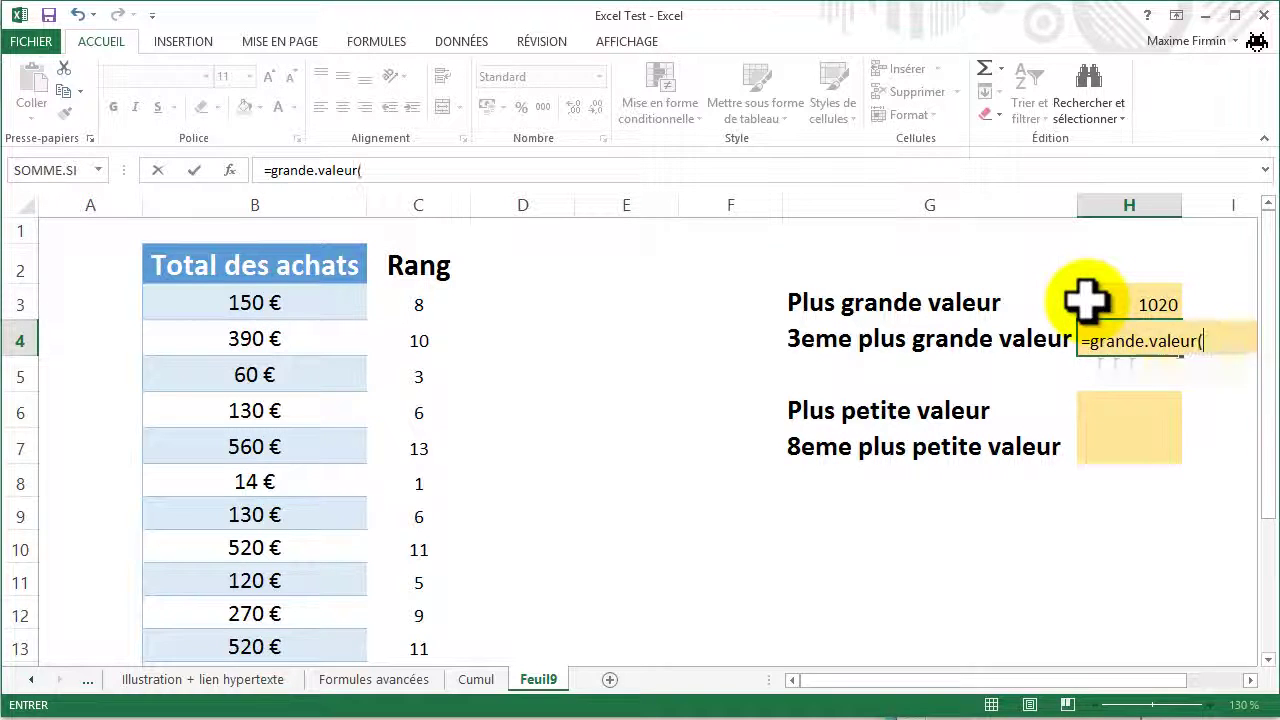
pyautogui.write('(')
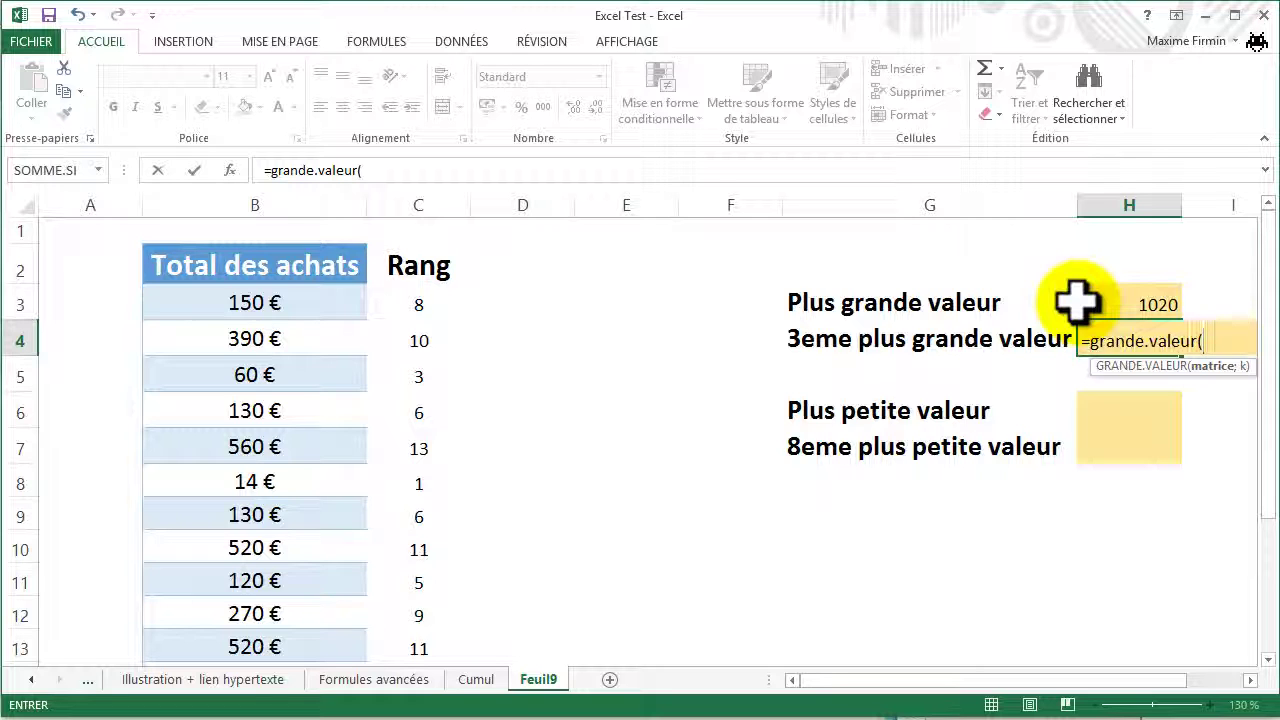
pyautogui.write('B')
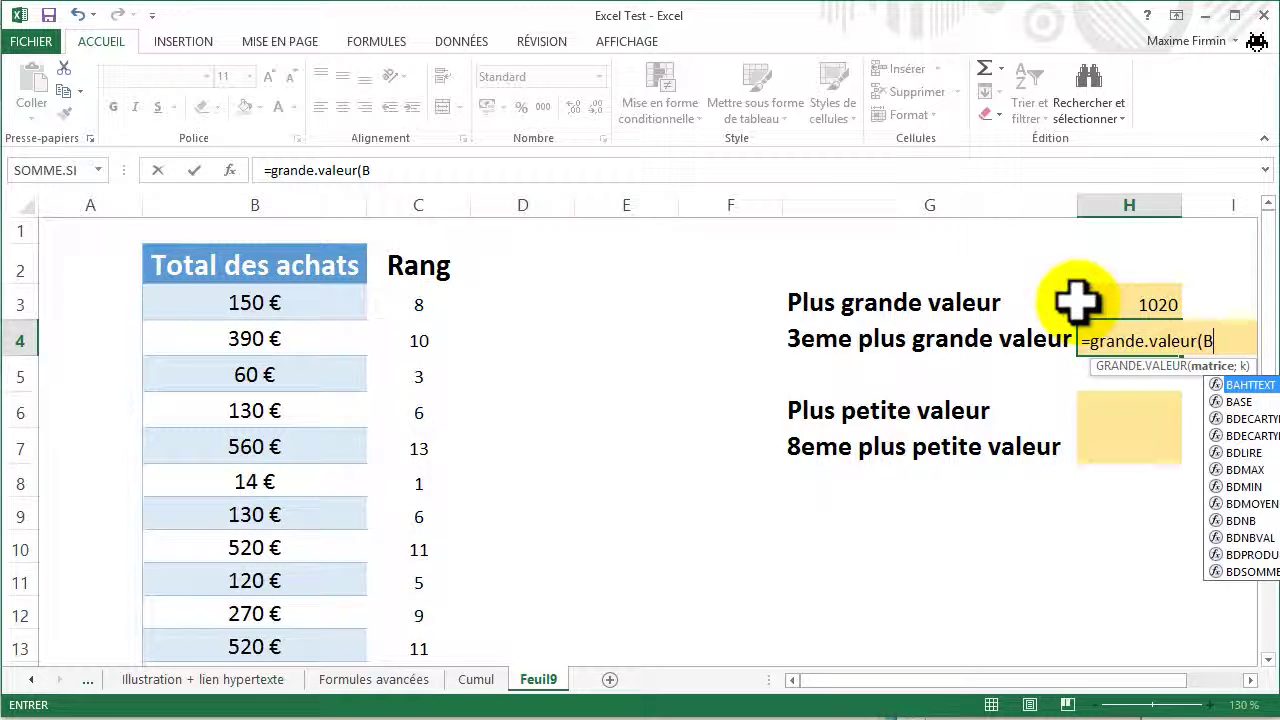
pyautogui.write('3:')
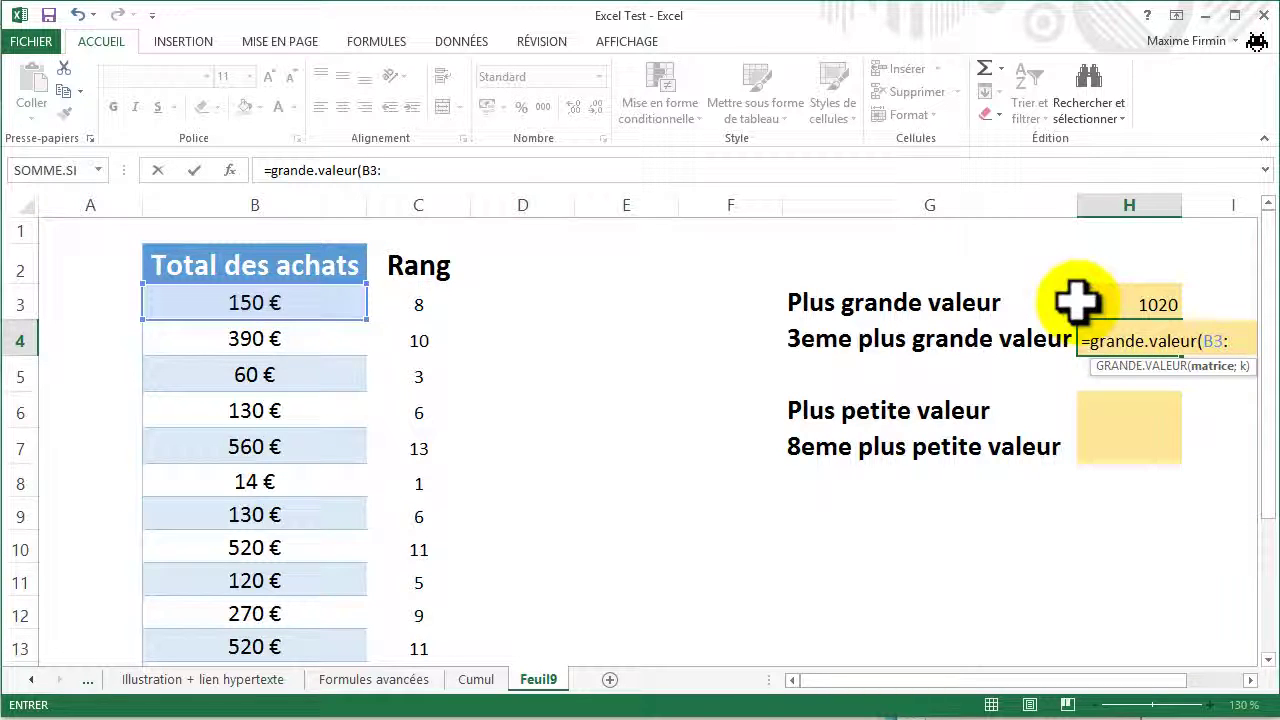
pyautogui.write('B16;3')
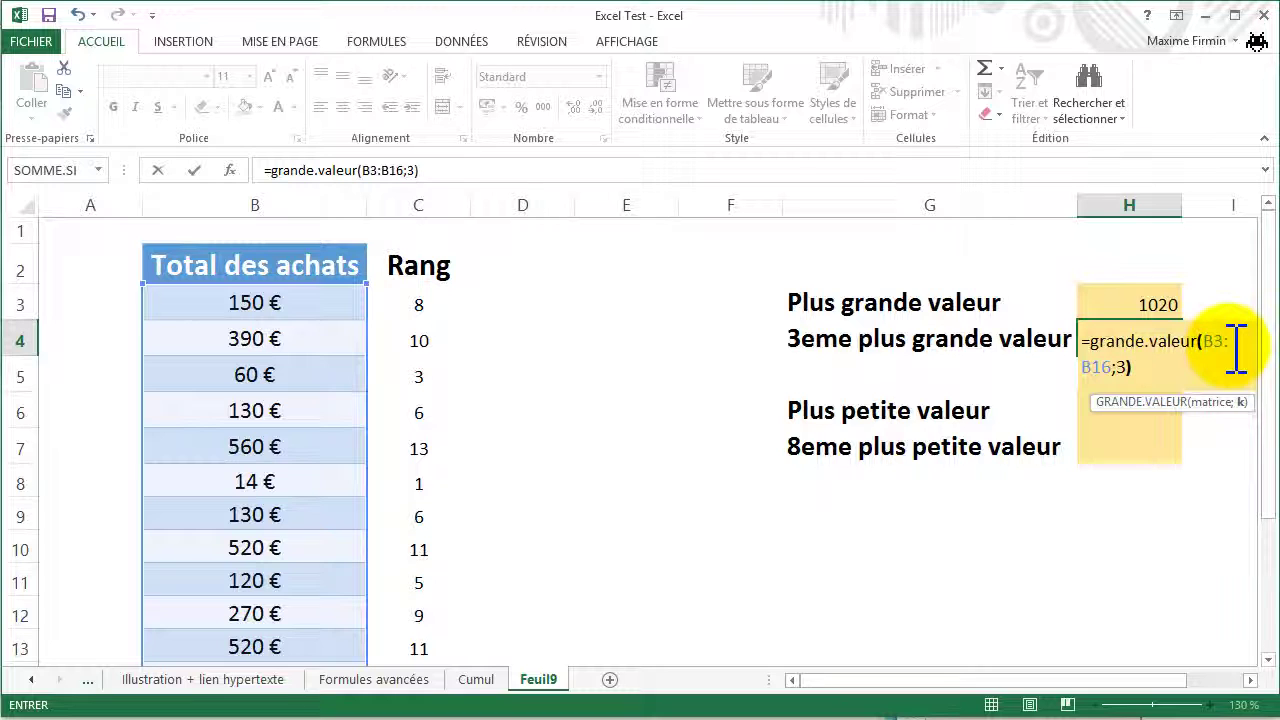
pyautogui.press('Return')
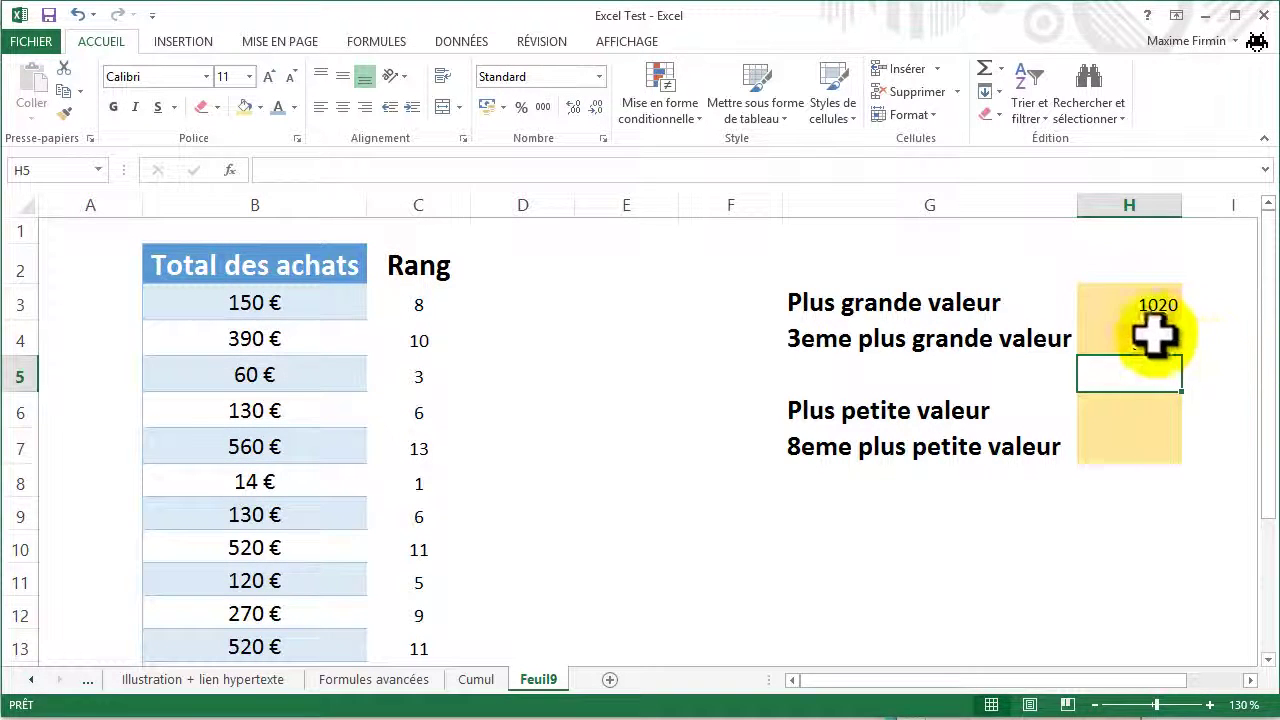
# Enter =petite.valeur(B3:B16;1) in H6, returning the smallest total, 14
pyautogui.moveTo(1268, 420)
pyautogui.mouseDown()
pyautogui.moveTo(1268, 498)
pyautogui.moveTo(1268, 418)
pyautogui.mouseUp()
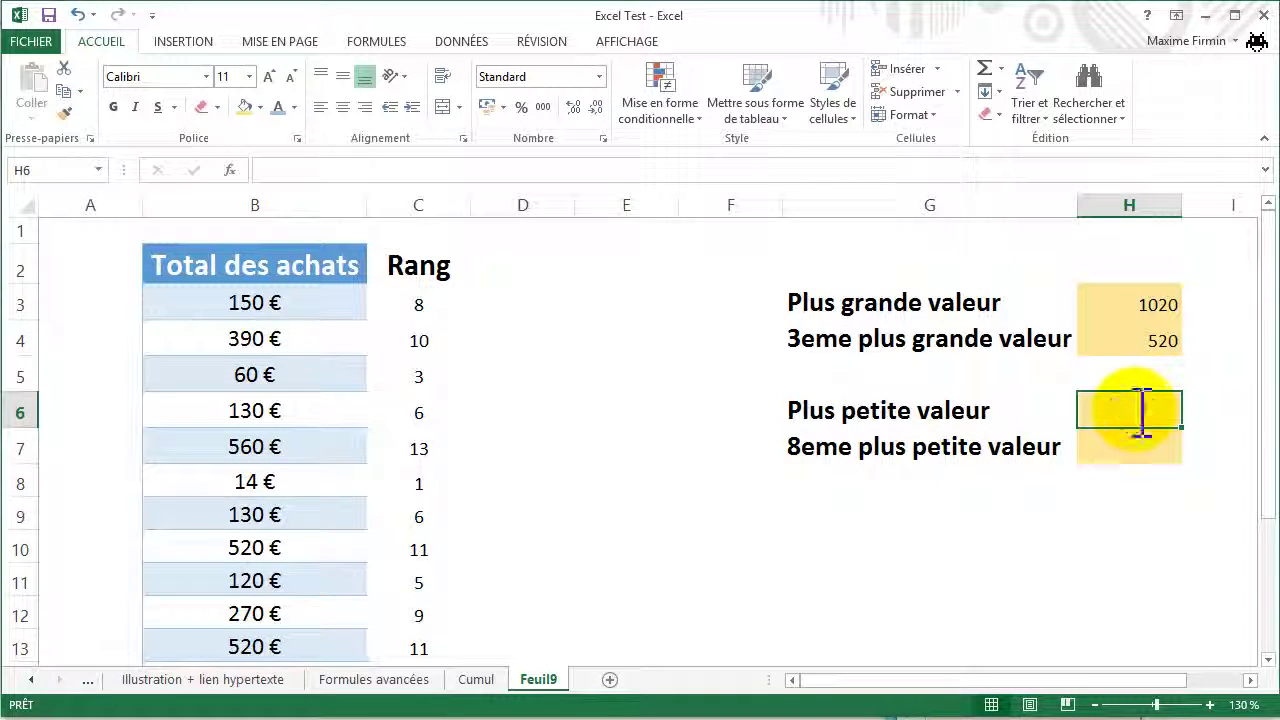
pyautogui.write('=pe')
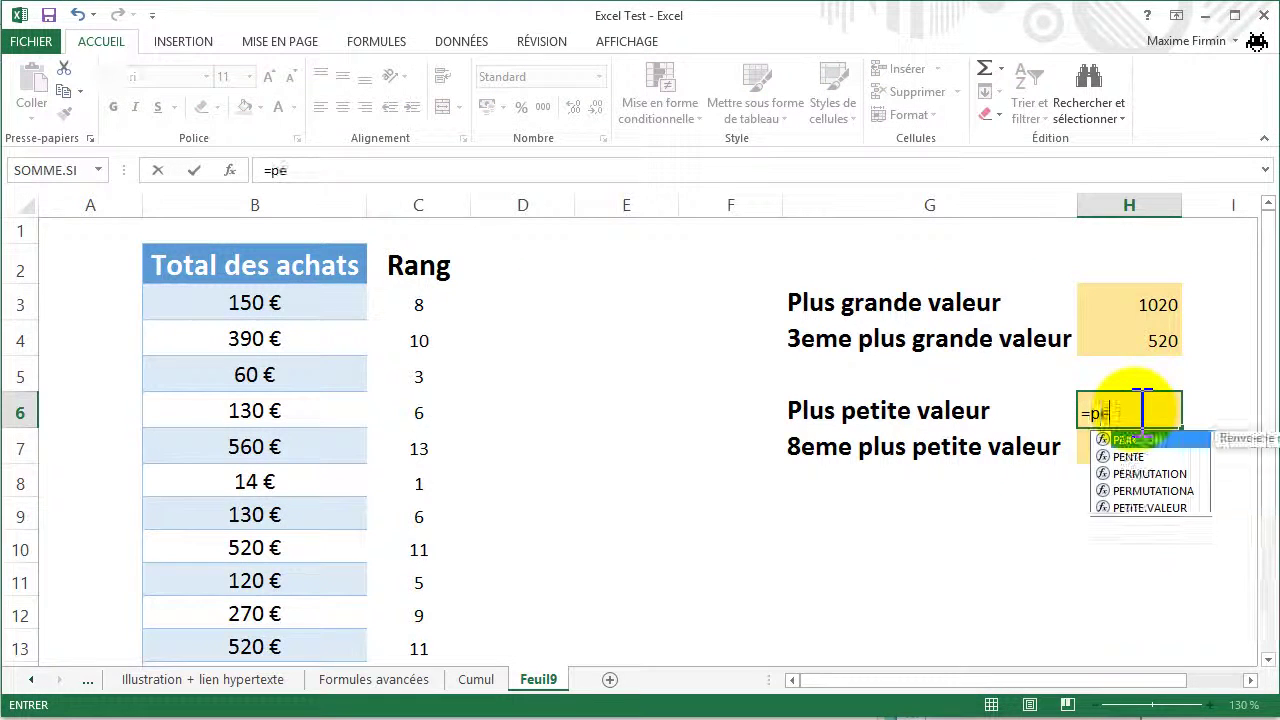
pyautogui.write('tit.')
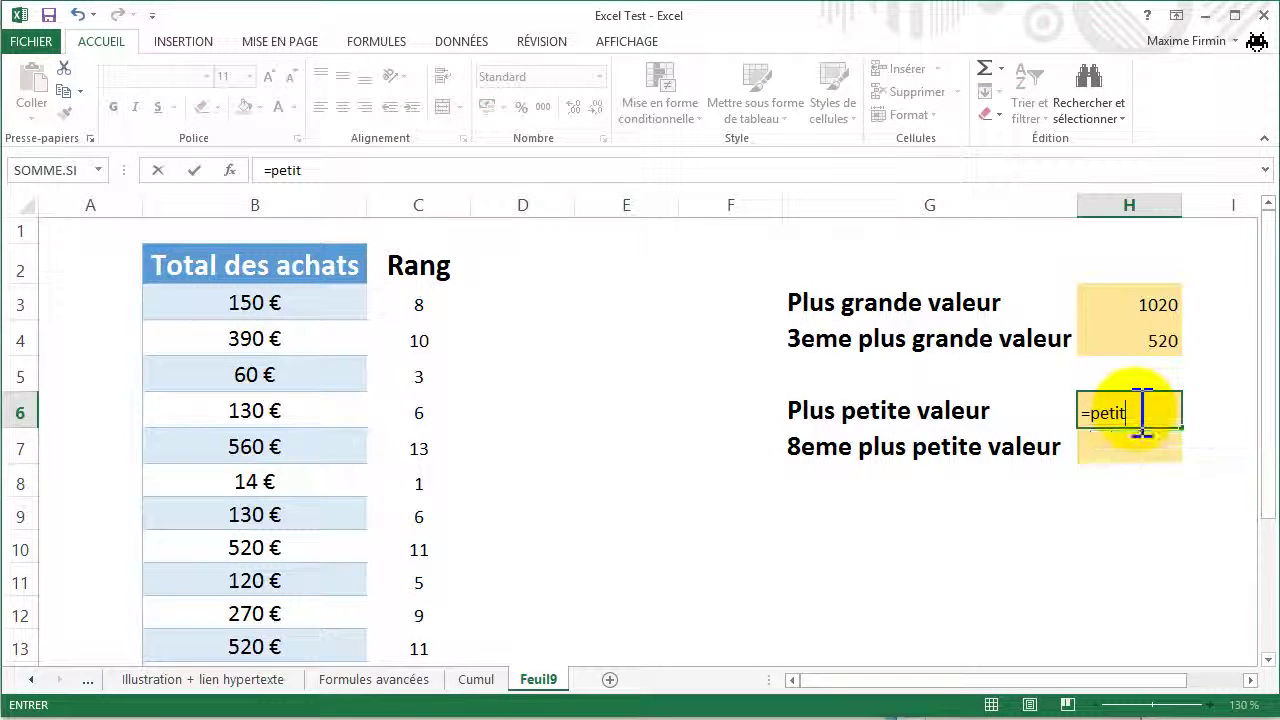
pyautogui.write('val')
pyautogui.press('BackSpace')
pyautogui.press('BackSpace')
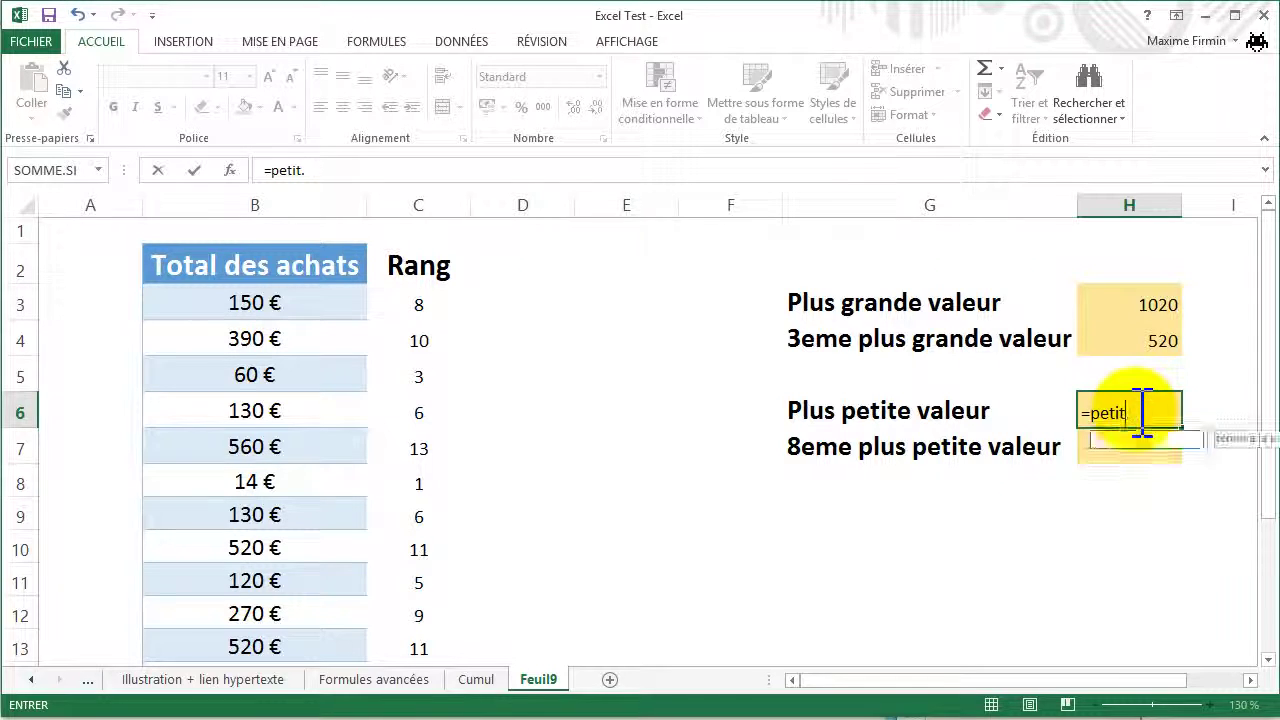
pyautogui.write('e.valeur')
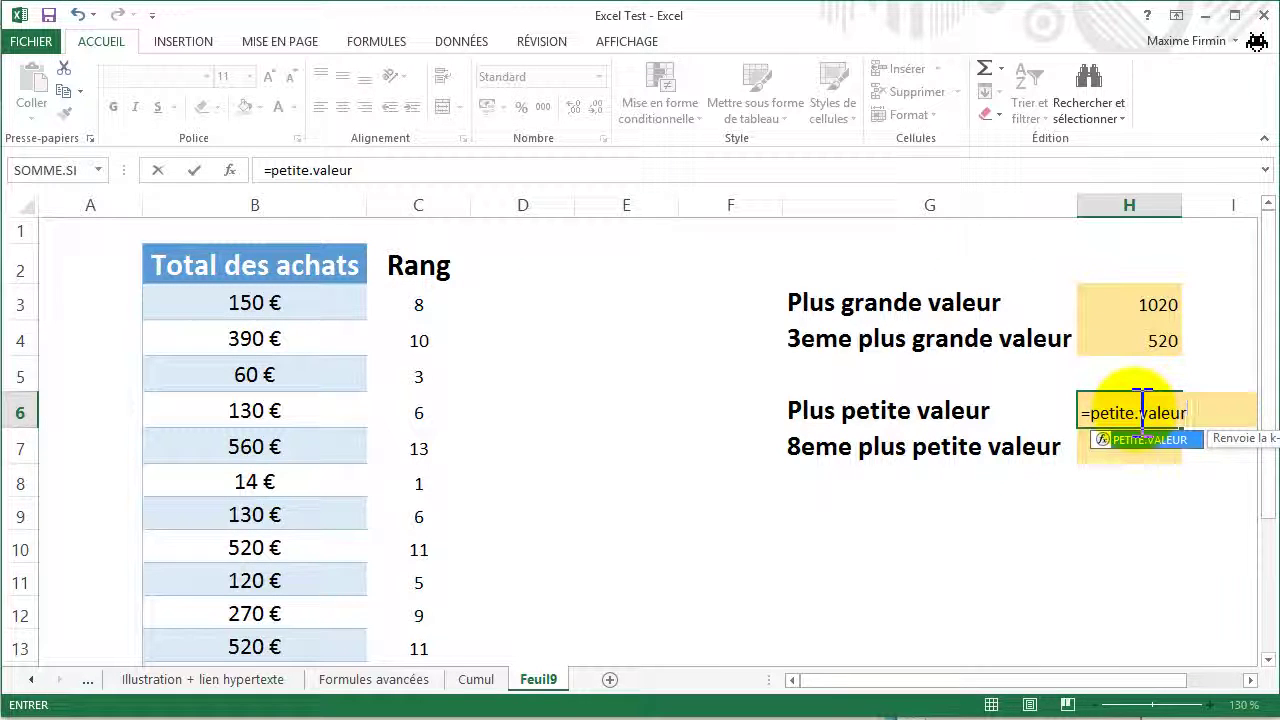
pyautogui.write('(')
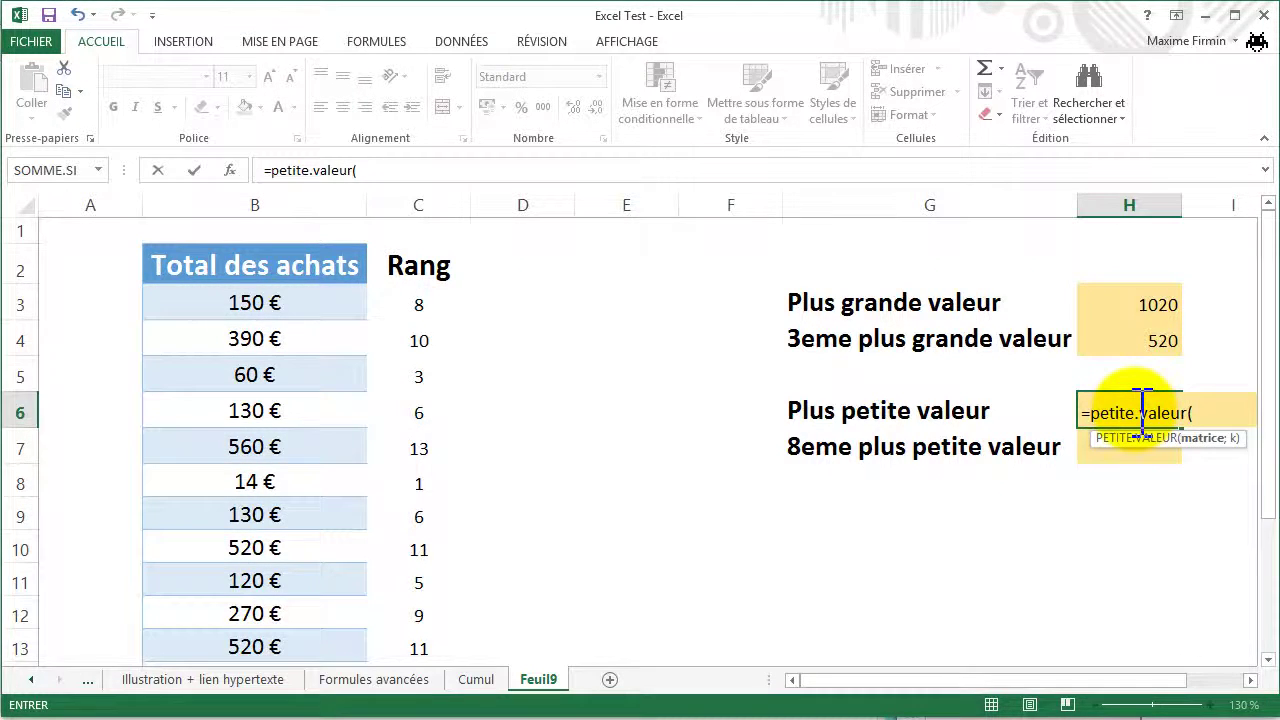
pyautogui.write('B3:B1')
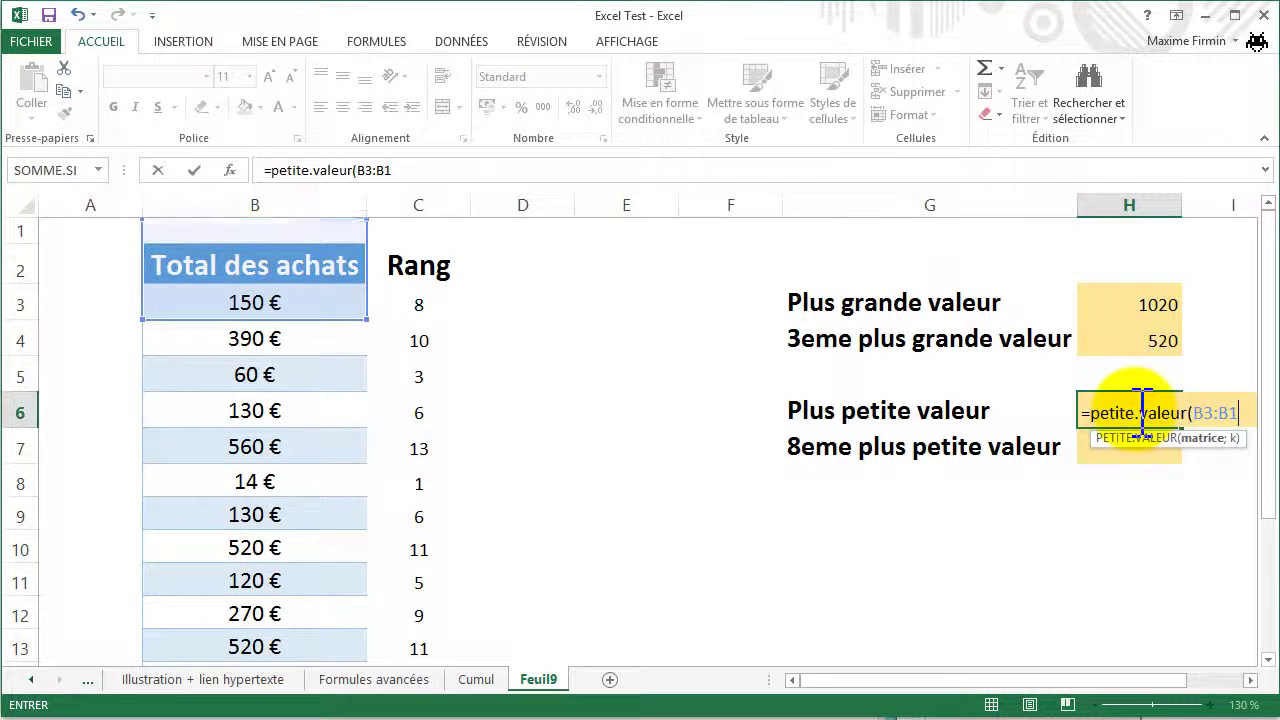
pyautogui.write('6')
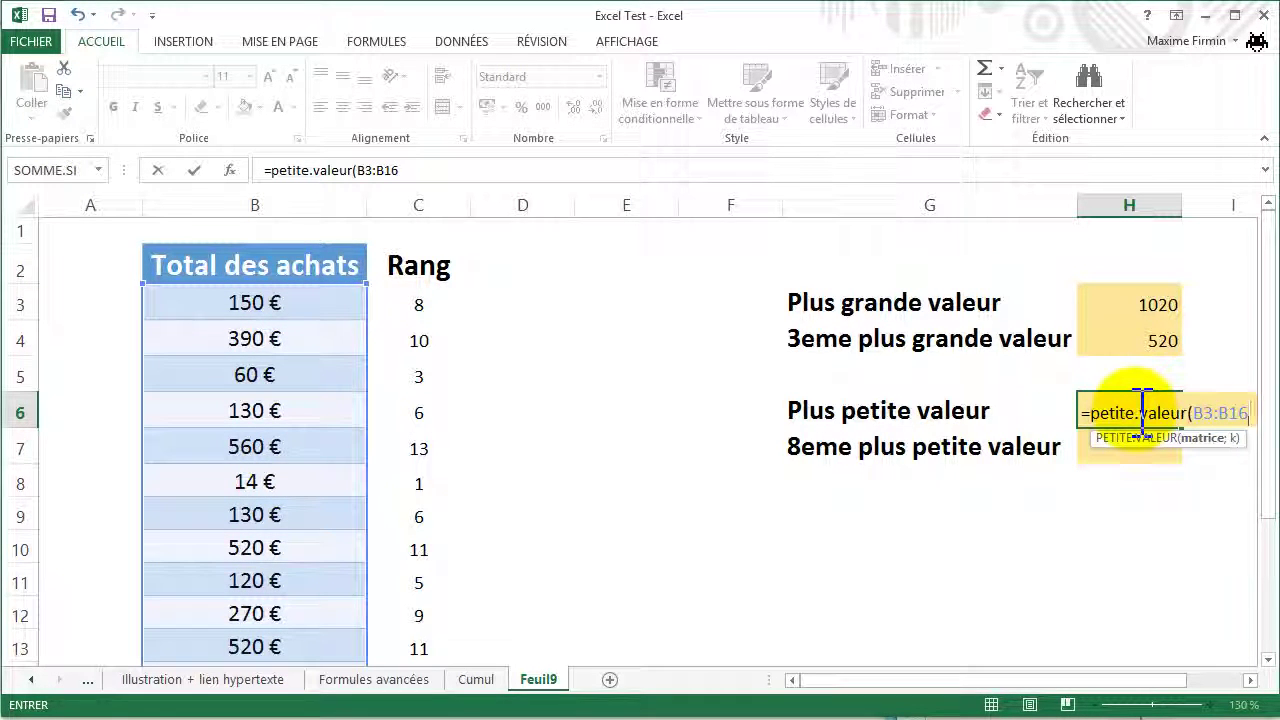
pyautogui.write(';1')
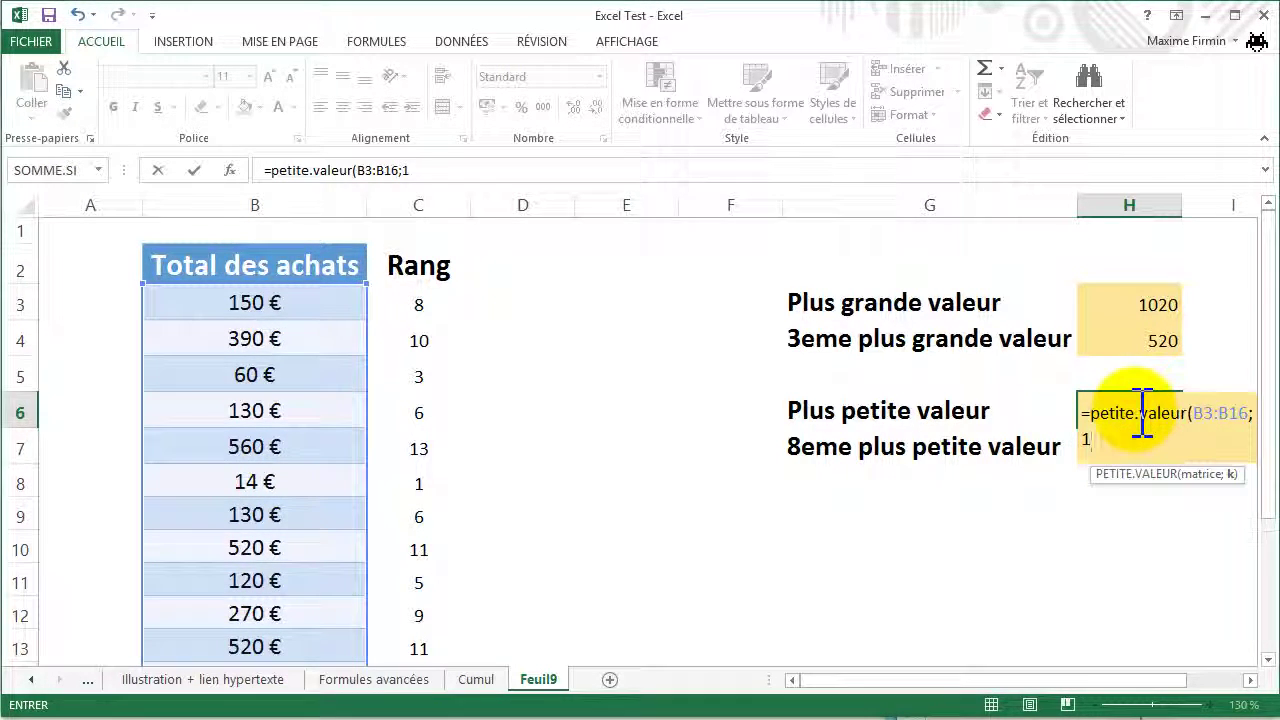
pyautogui.press('Return')
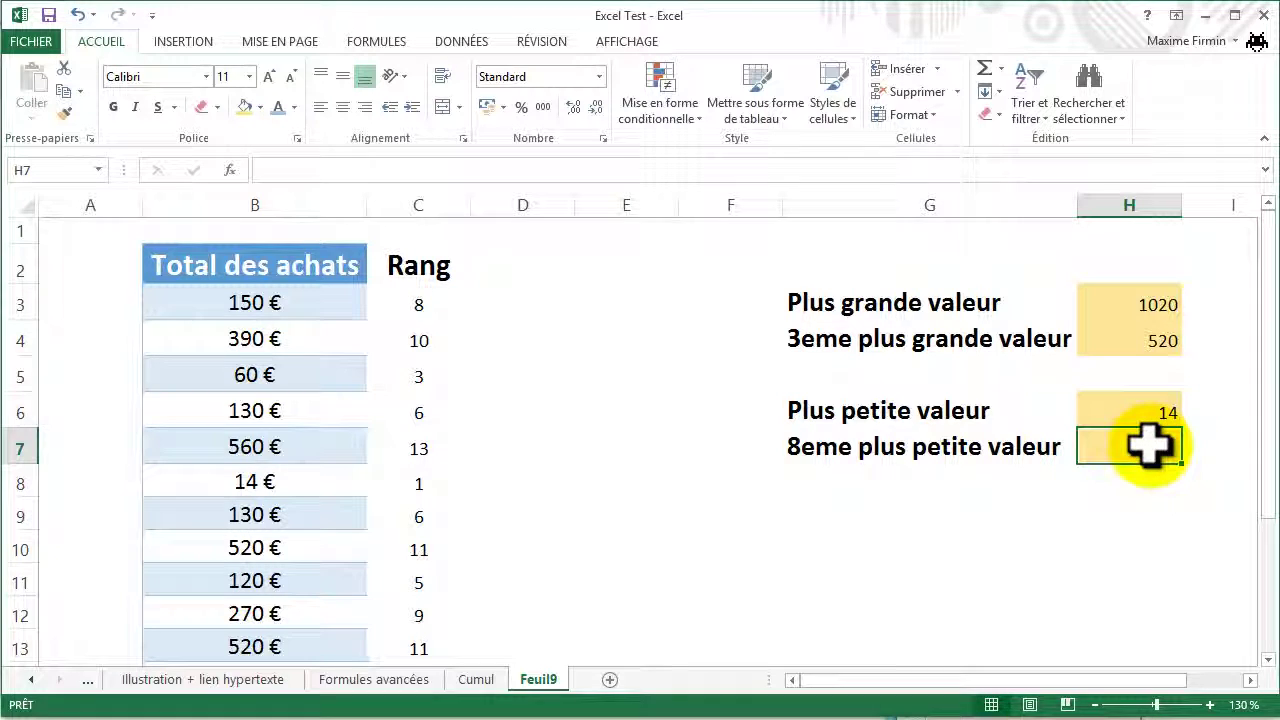
# Enter =petite.valeur(B3:B16;8) in H7 for the eighth-smallest total, 150
pyautogui.write('=')
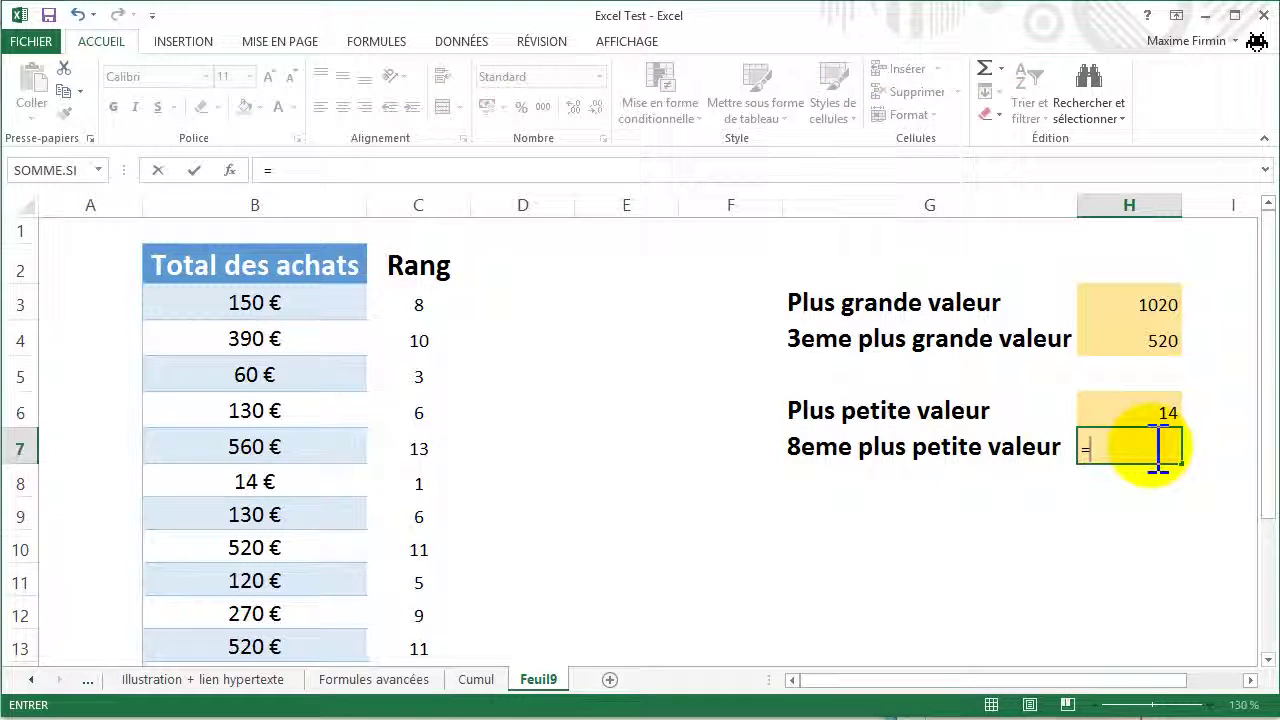
pyautogui.write('petite')
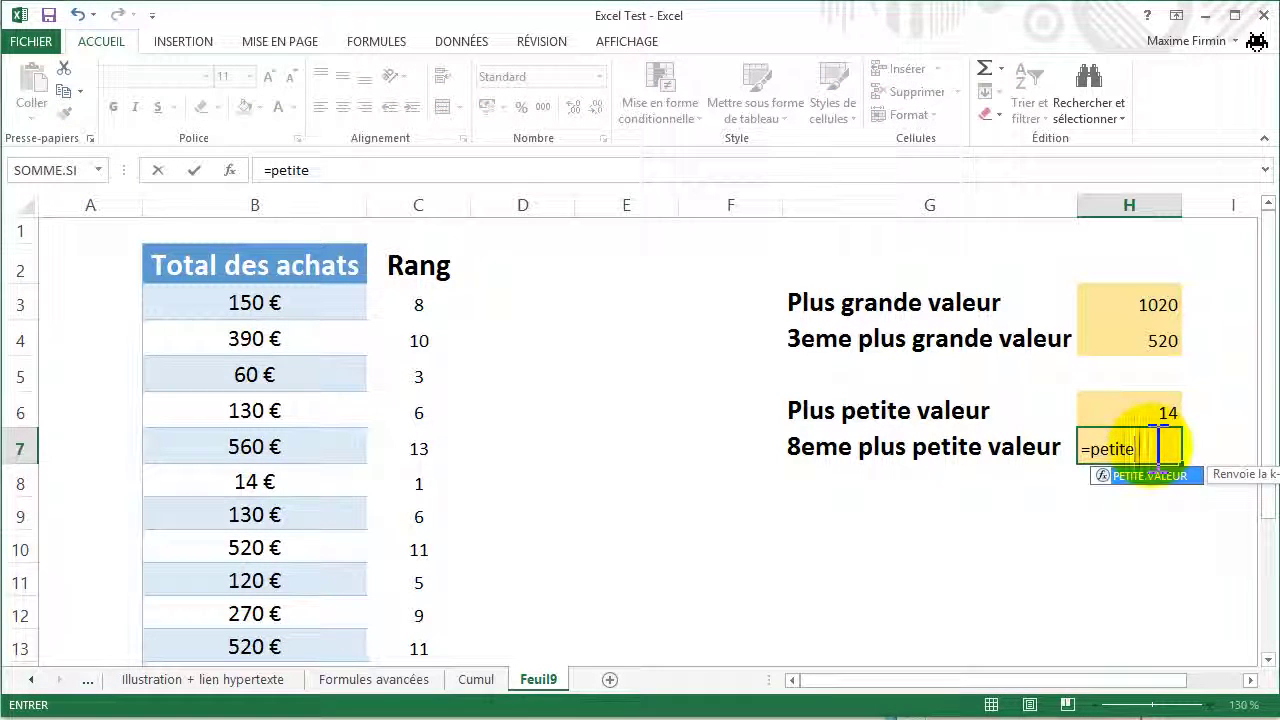
pyautogui.write('.valeur(')
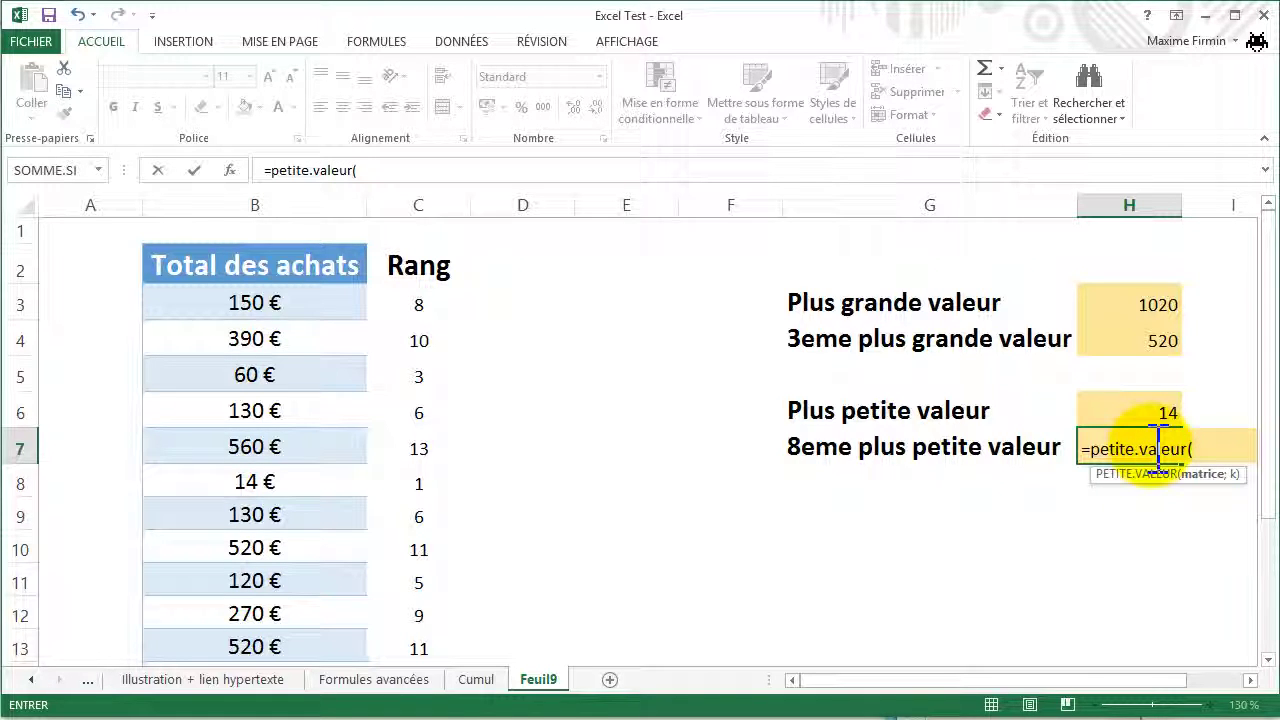
pyautogui.write('B3')
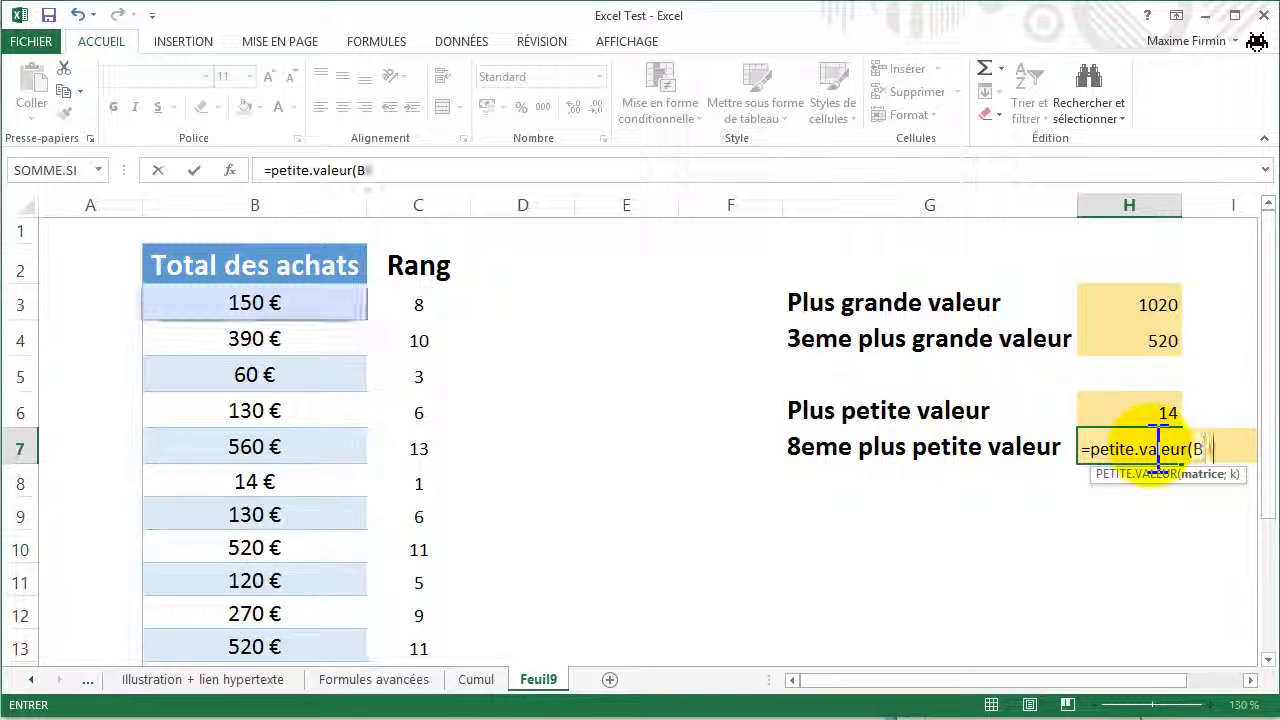
pyautogui.write(':B16')
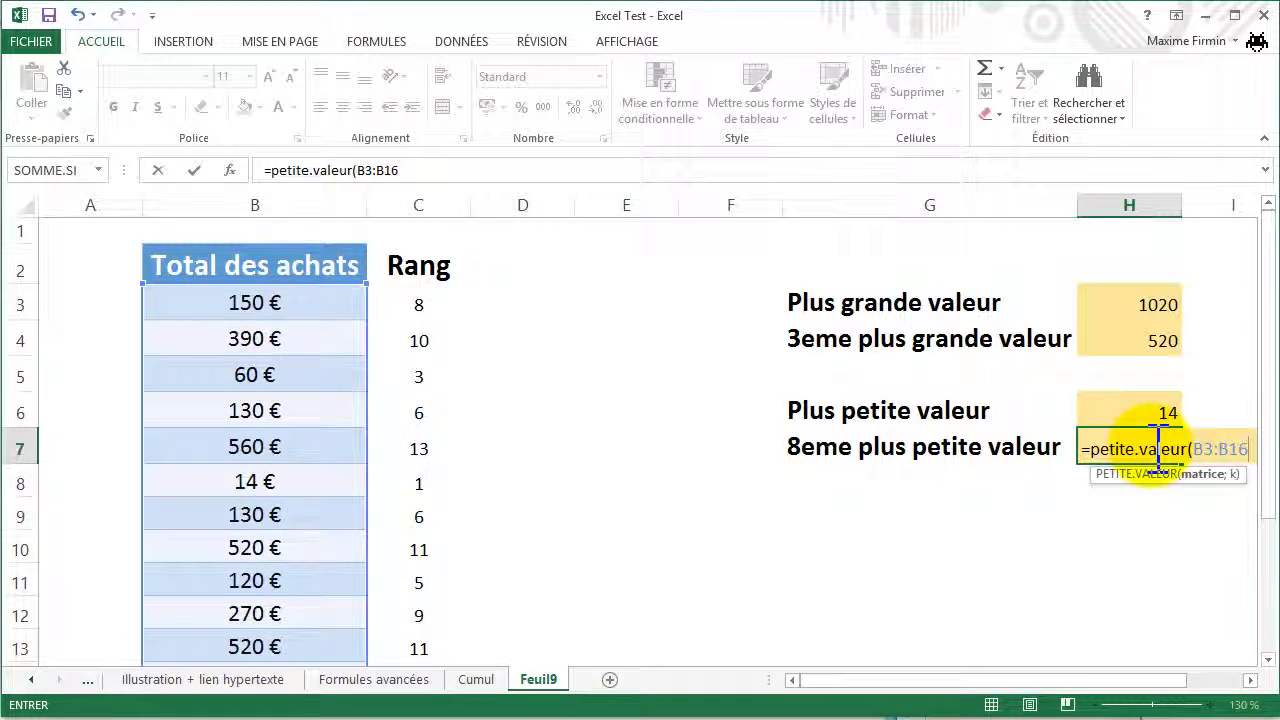
pyautogui.write(';8')
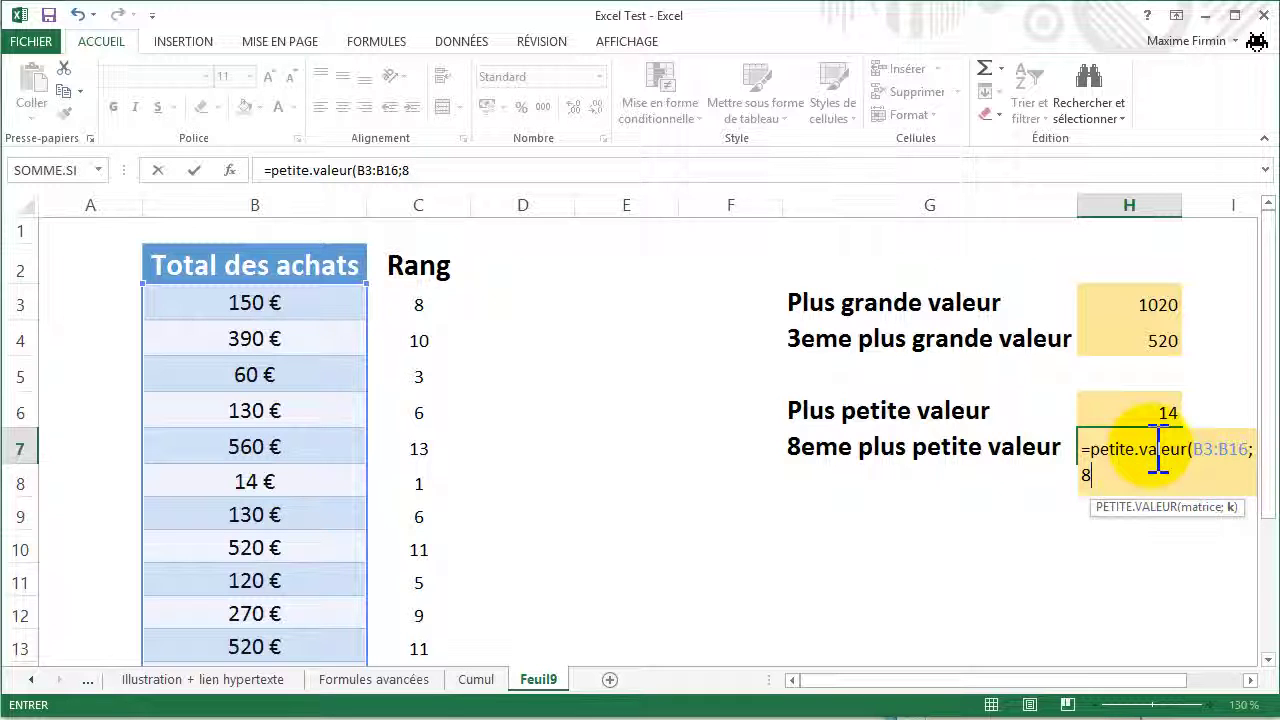
pyautogui.press('Return')
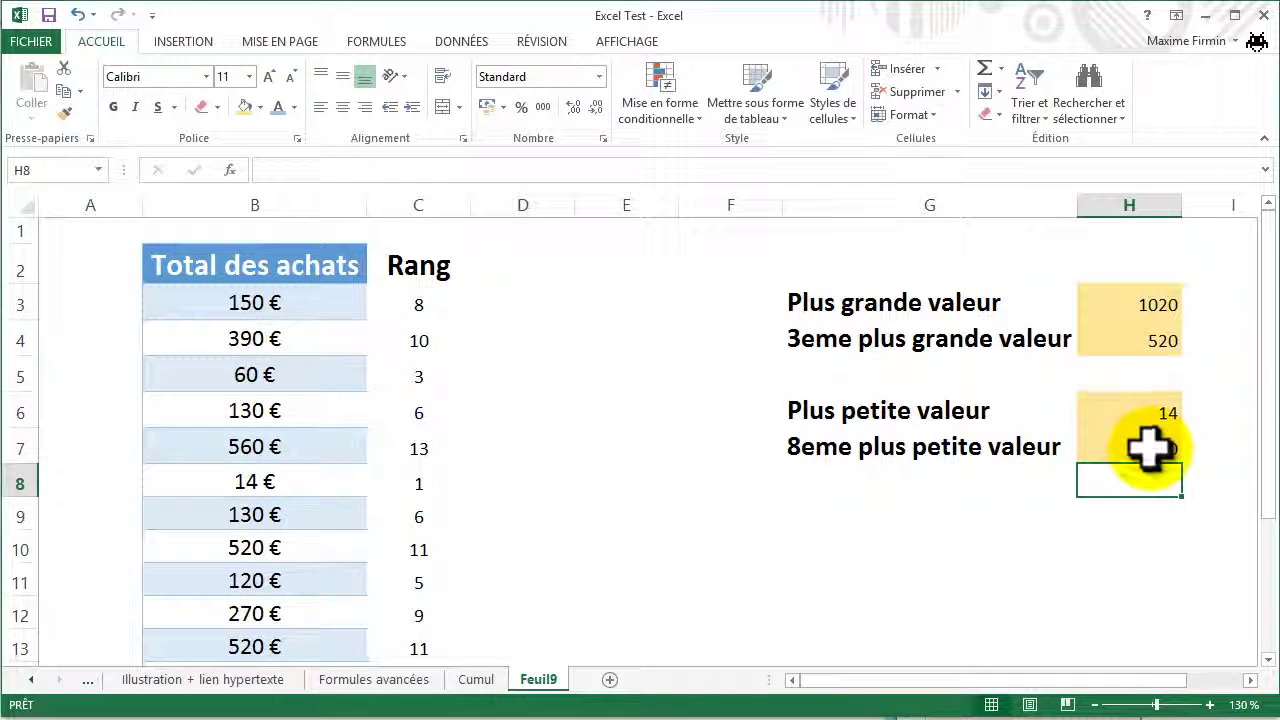